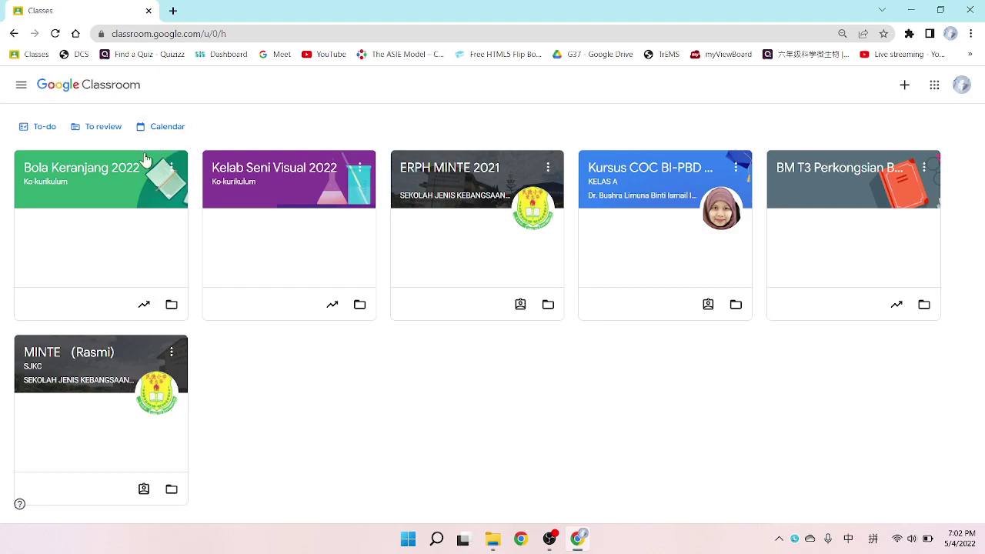
Start a new quiz assignment in the classwork of the Bola Keranjang 2022 class.
click(100, 171)
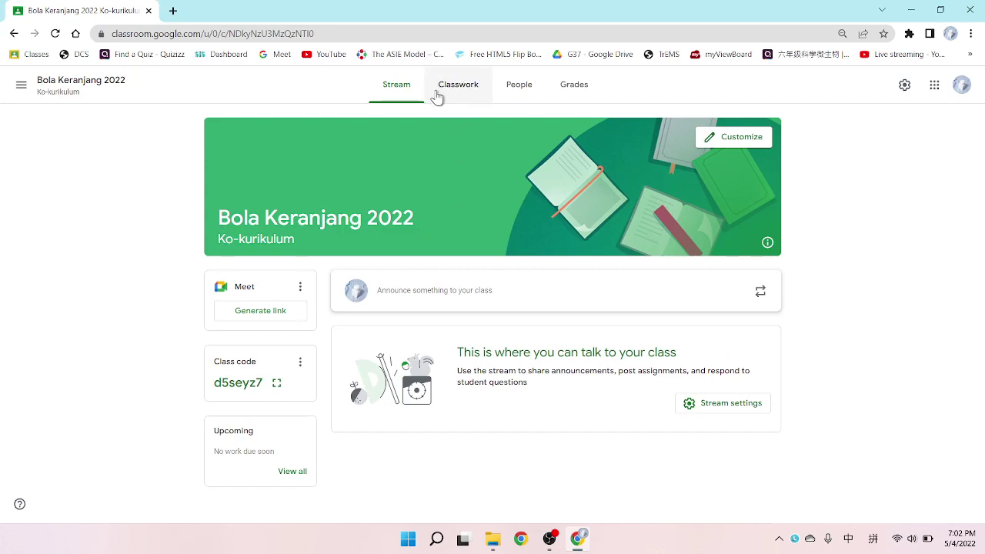
click(460, 84)
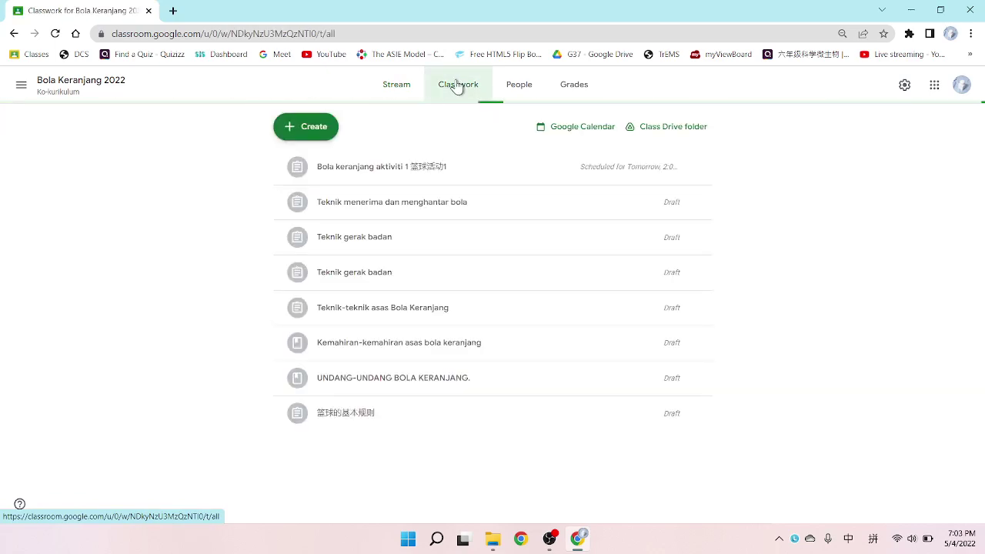
click(305, 126)
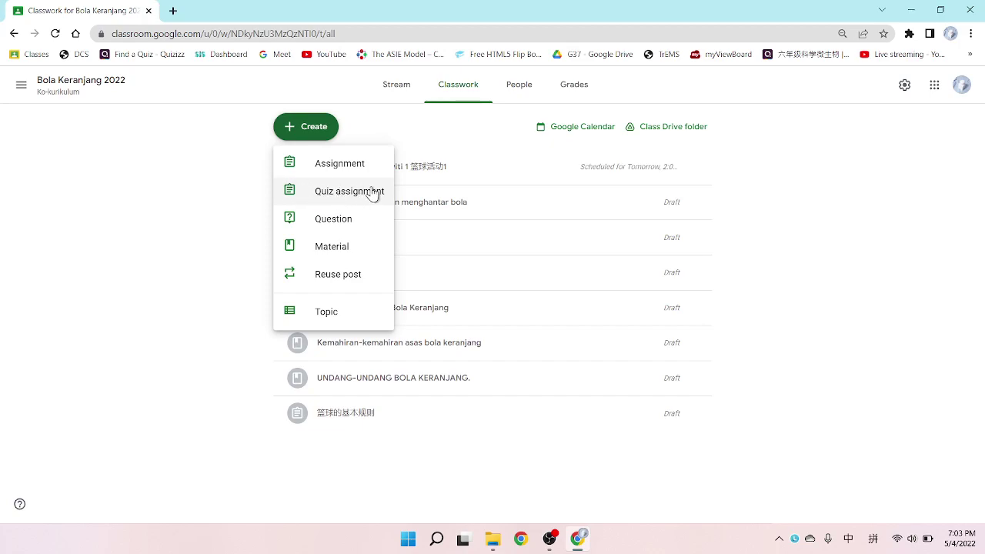
click(322, 202)
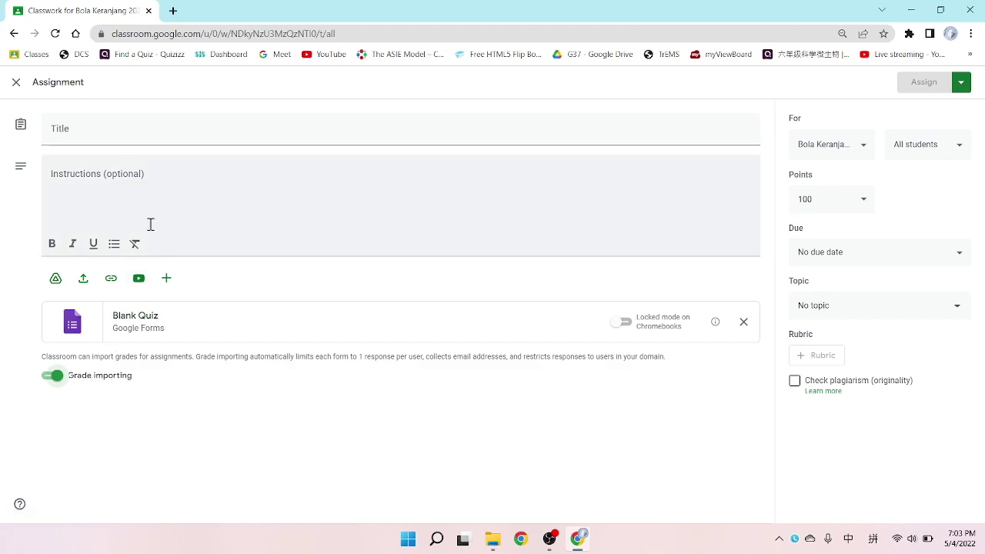
Title the assignment "Bola keranjang 3" and enter the instructions "Sila selesaikan latihan ini".
click(121, 128)
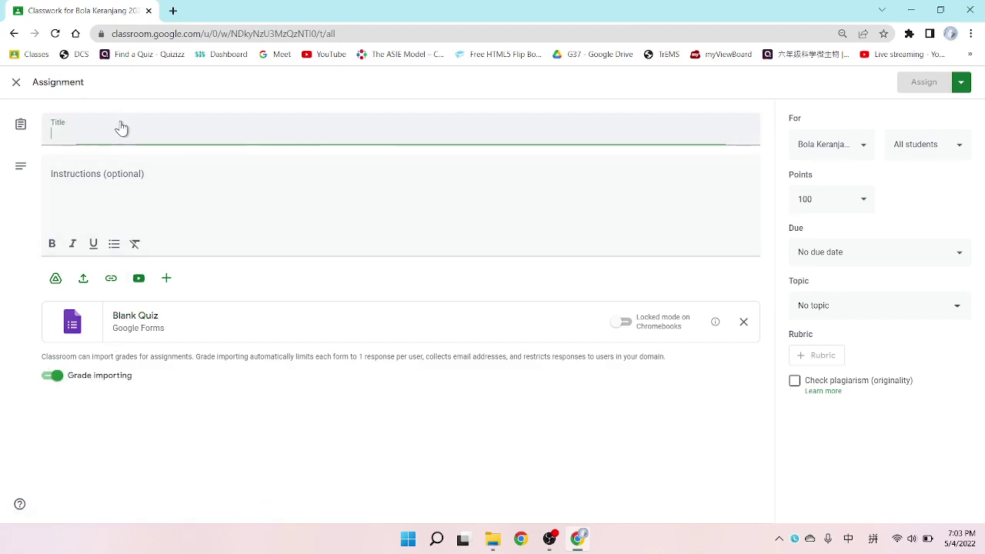
text(Bola keranjan)
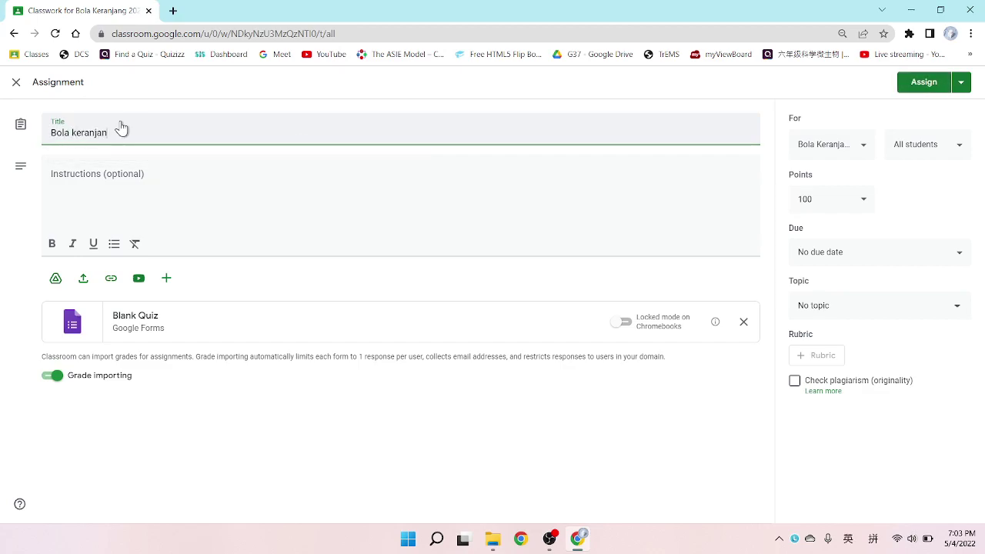
text(g 3)
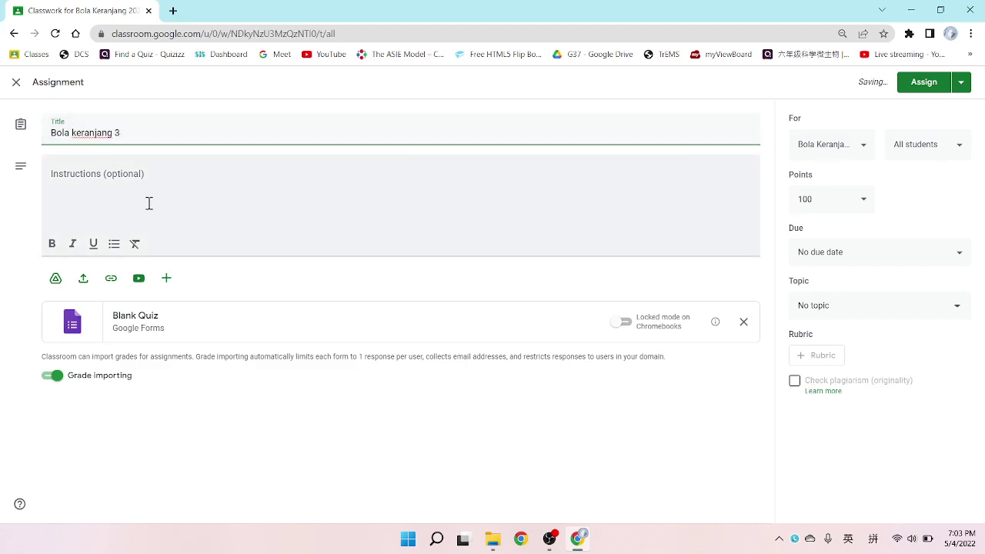
click(150, 203)
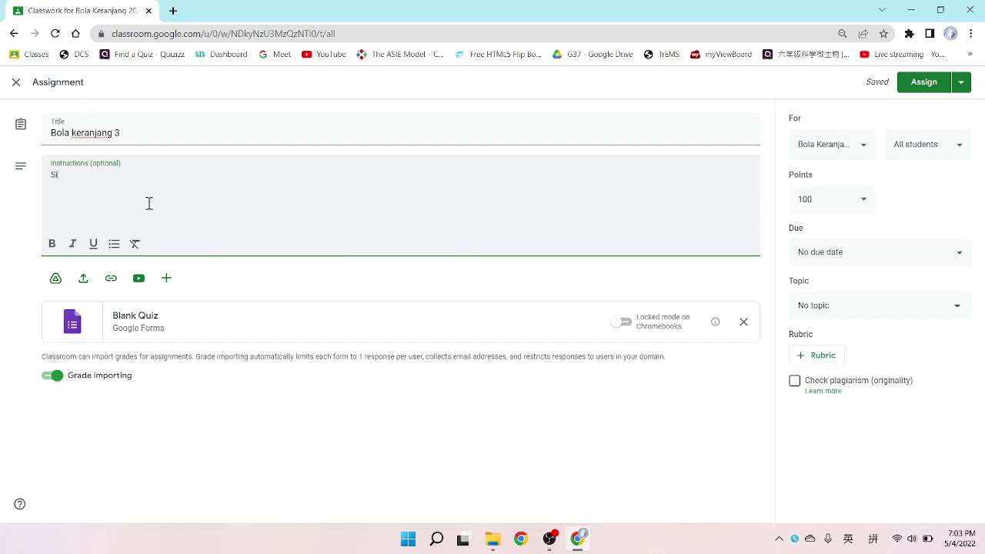
text(Sila selesai)
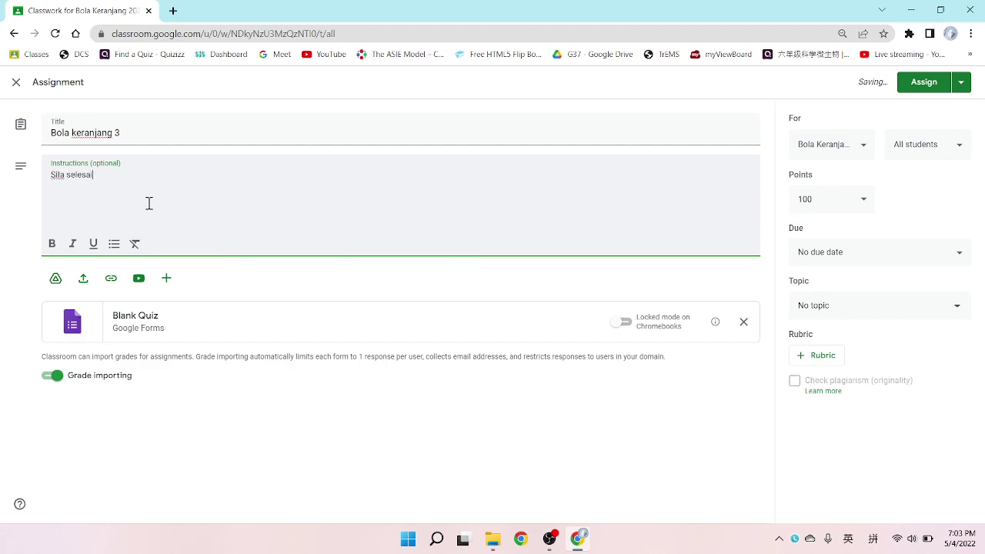
text(kan latihan ini)
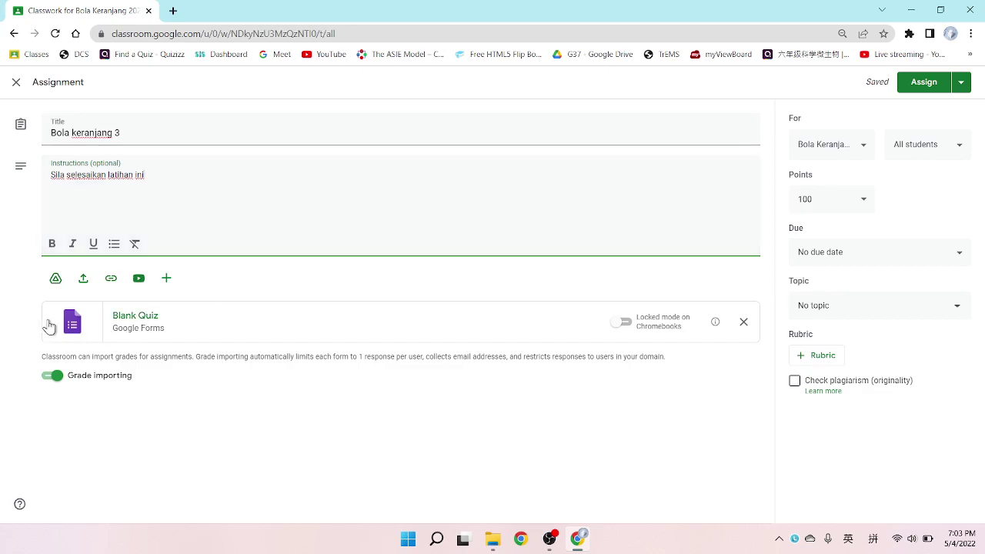
Open the attached Blank Quiz form, and in a separate tab open YouTube's video 2分钟告诉你篮球是怎么制作的 and pause it.
click(118, 324)
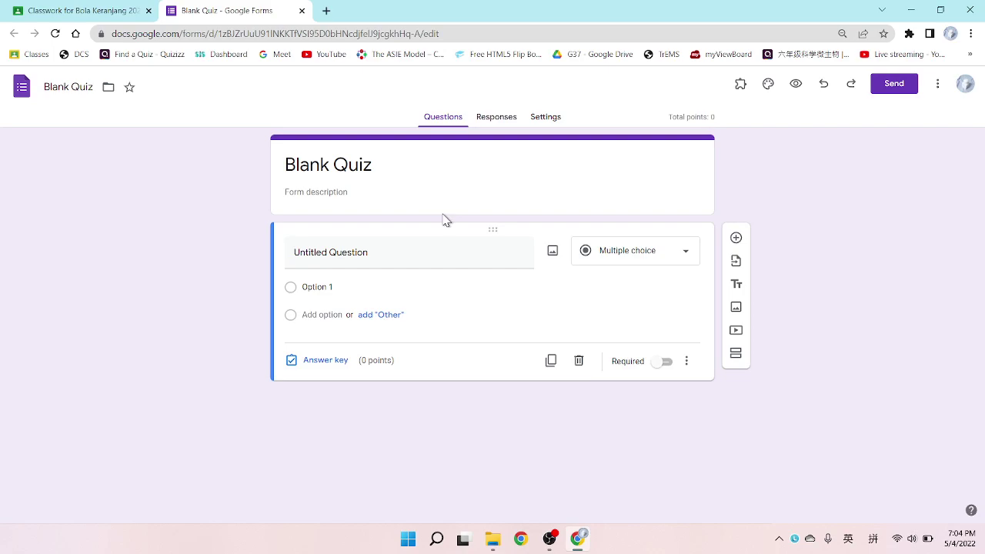
click(326, 10)
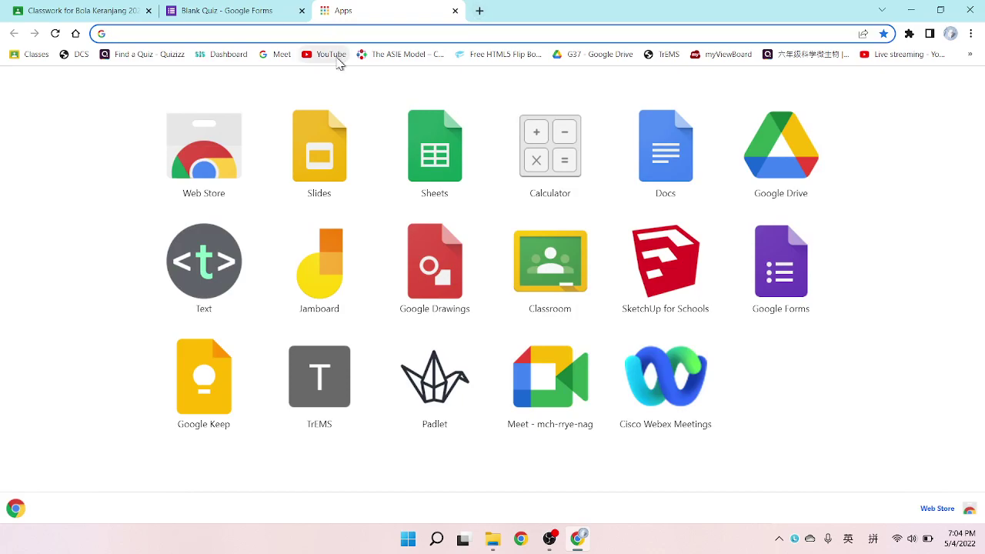
click(337, 60)
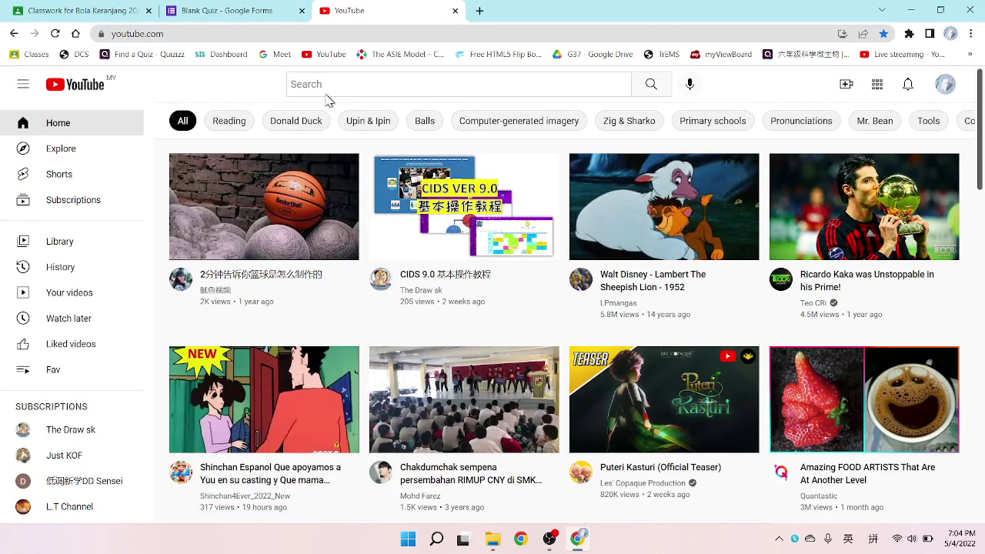
click(331, 93)
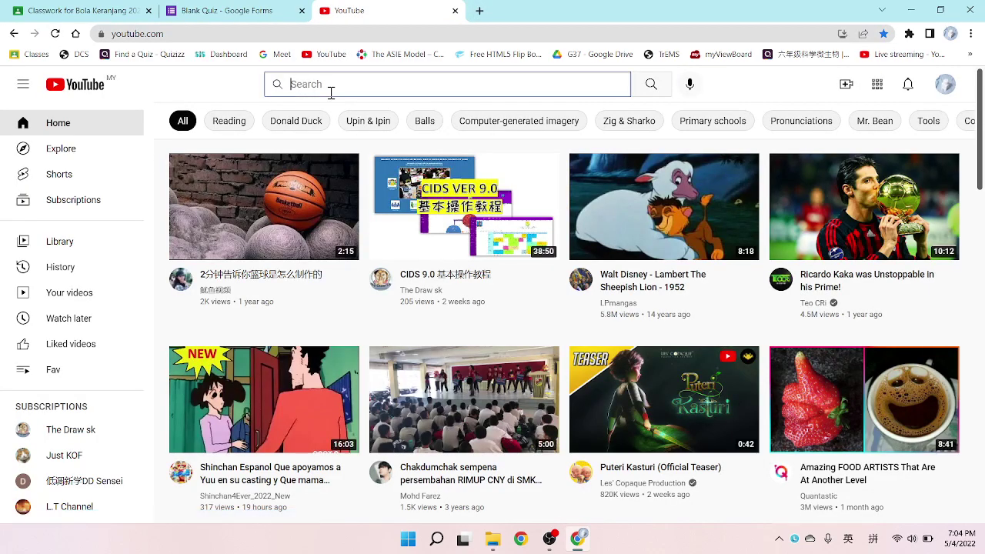
click(278, 223)
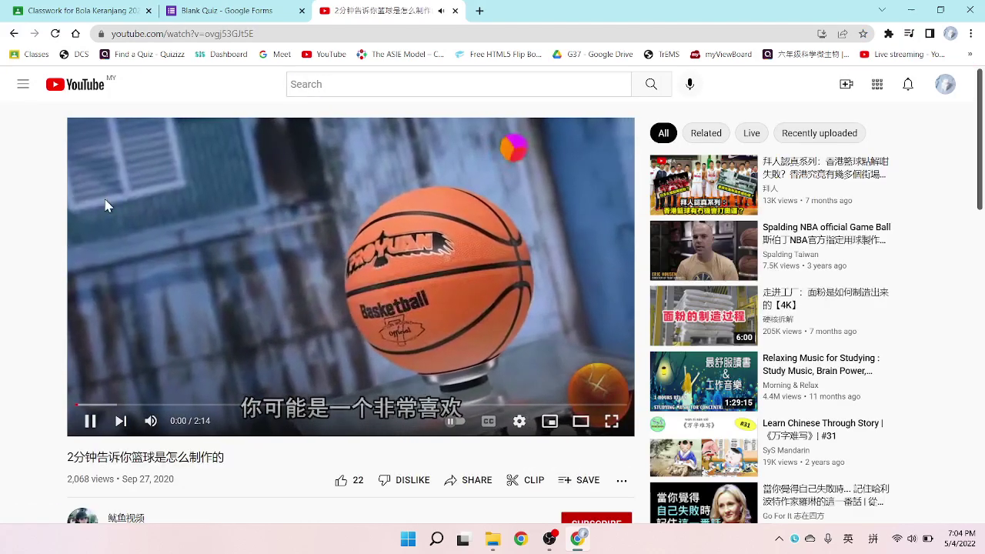
click(88, 424)
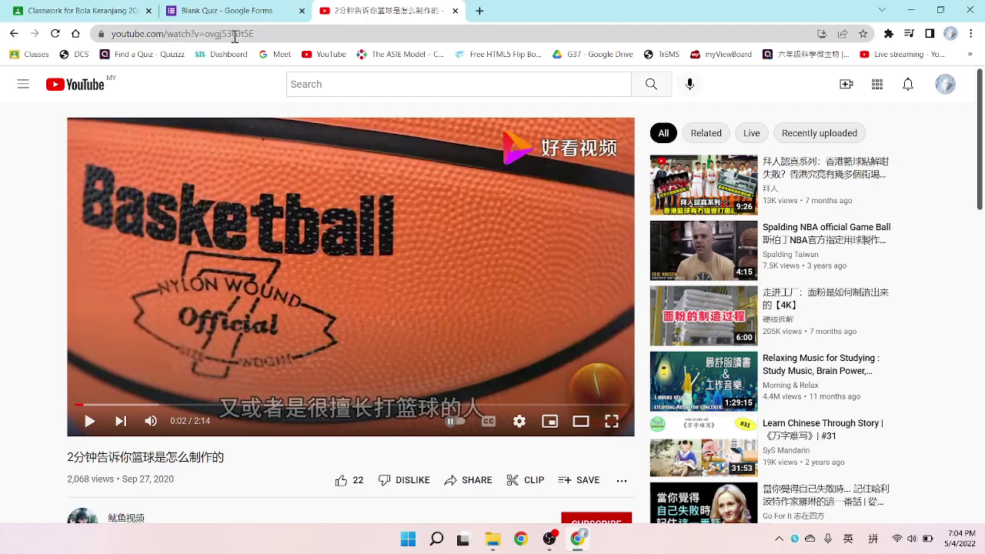
click(235, 34)
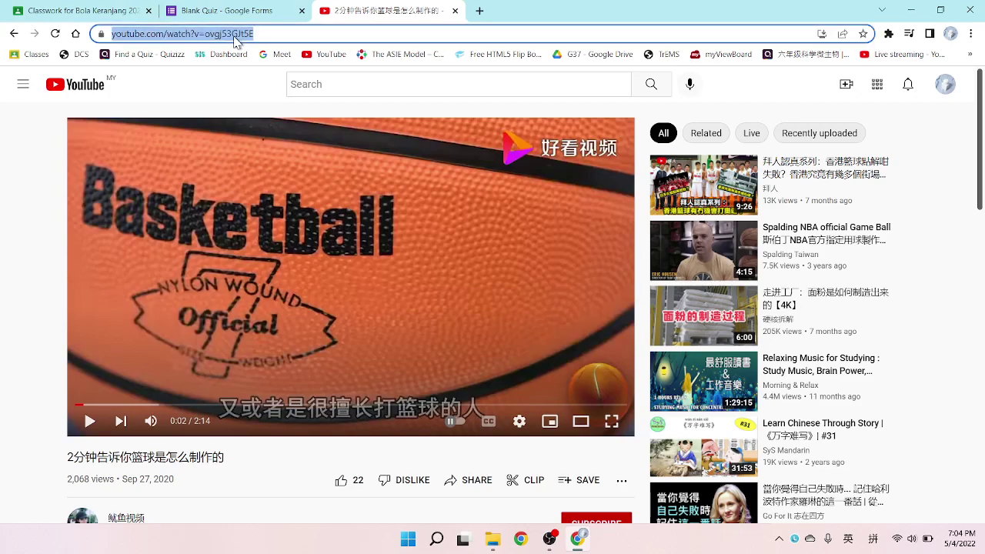
click(471, 479)
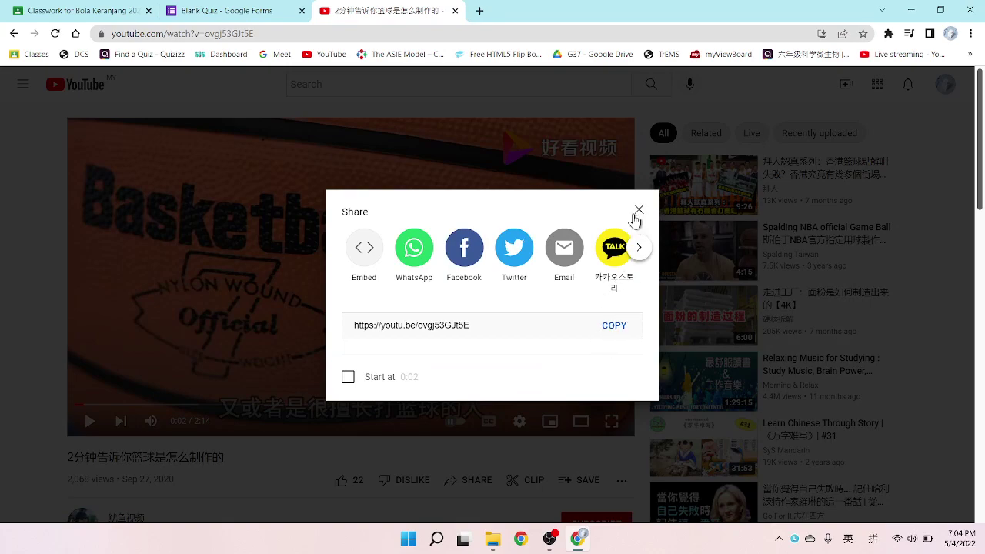
click(639, 210)
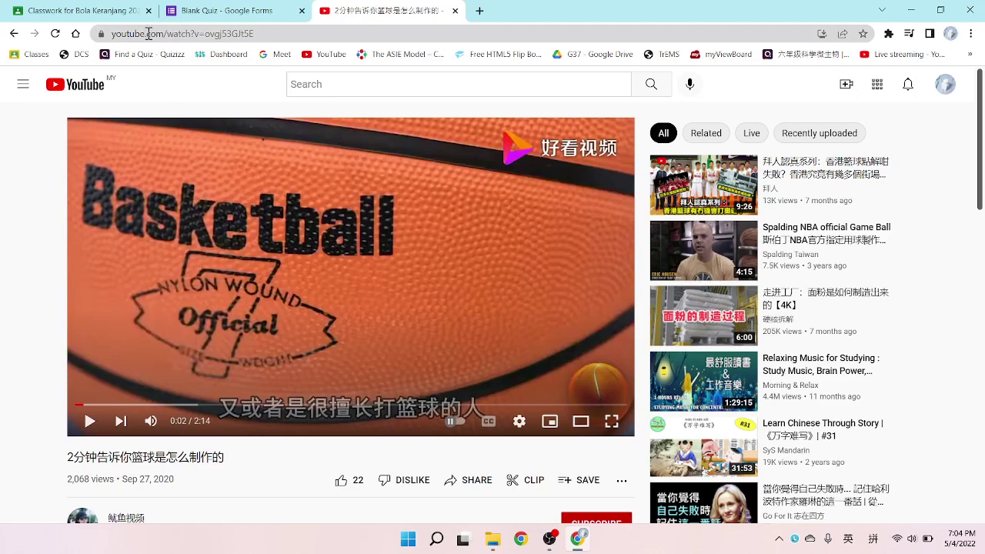
click(14, 34)
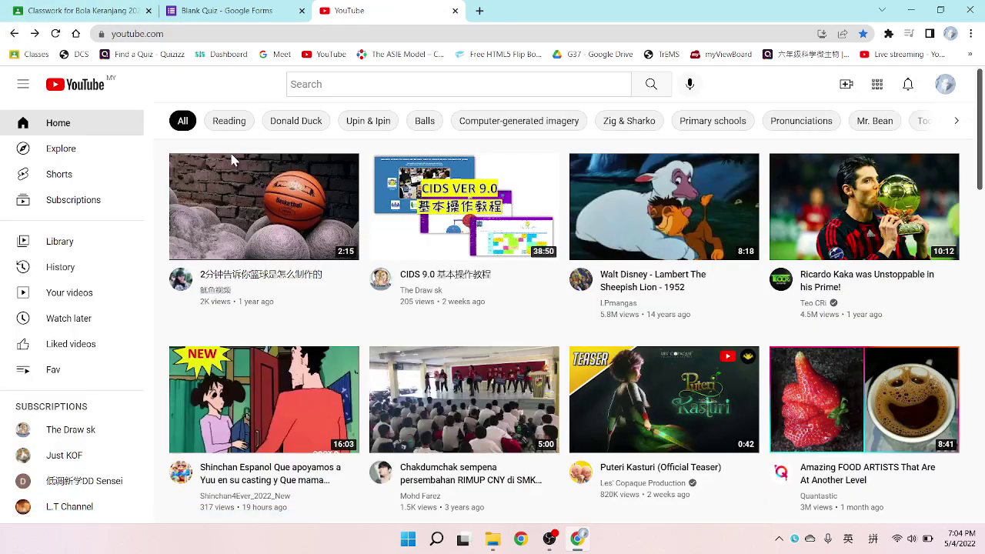
click(230, 192)
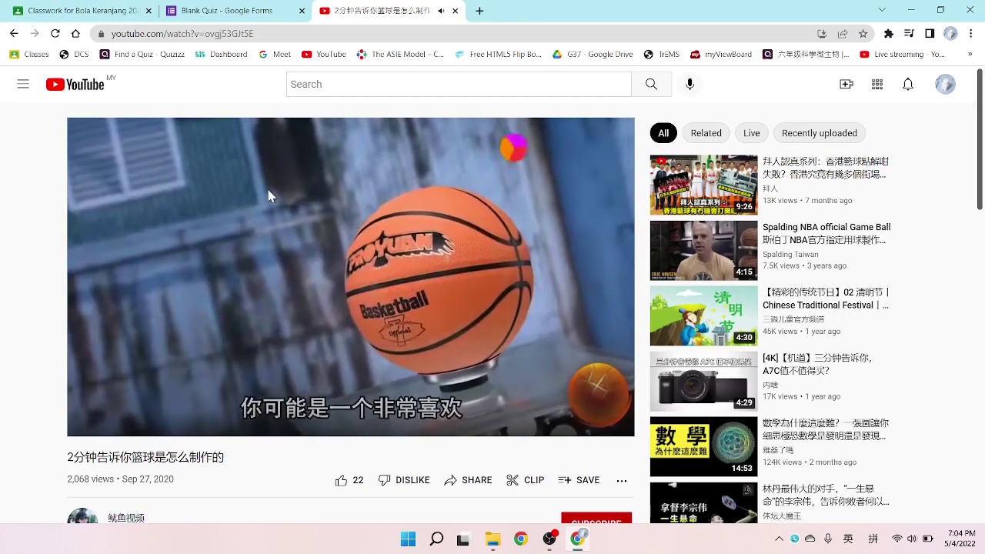
click(90, 421)
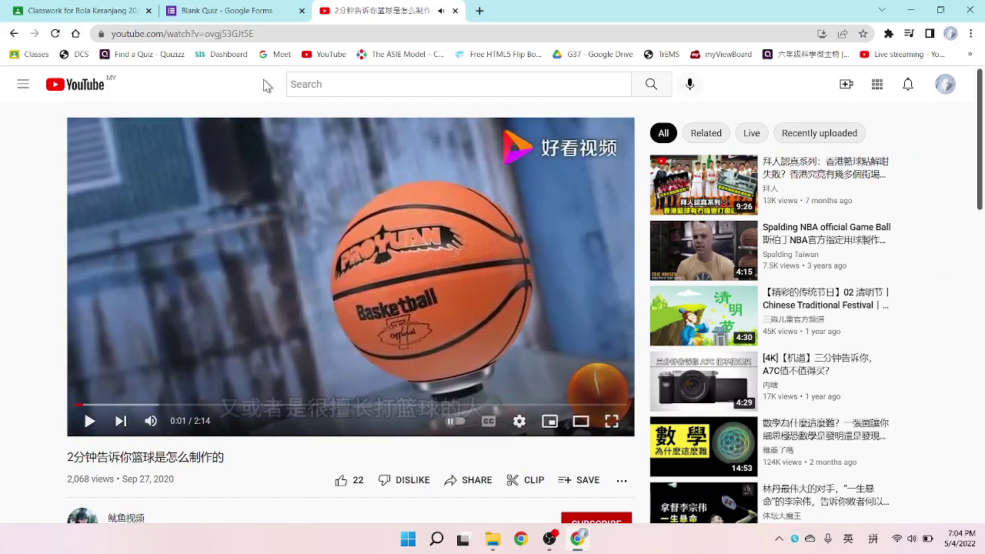
Copy the full web address of the open basketball video.
drag(264, 35, 103, 33)
right_click(103, 34)
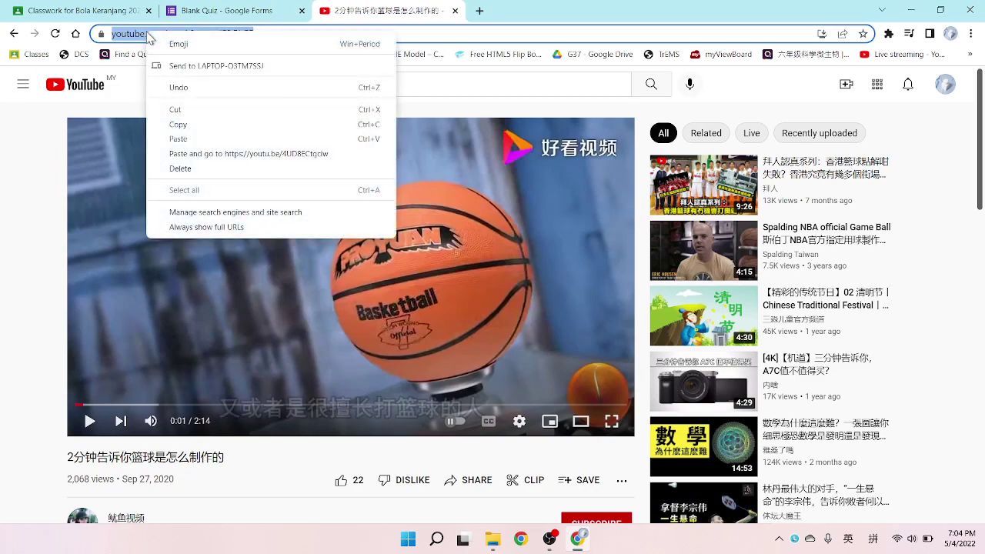
click(176, 127)
Return to the Blank Quiz form and insert the basketball video using its copied YouTube URL.
click(238, 9)
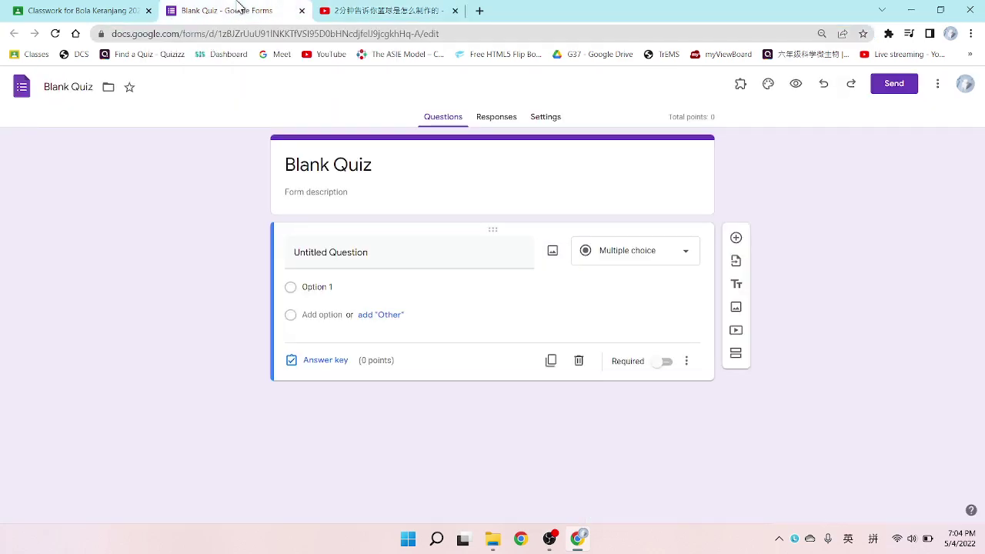
click(736, 332)
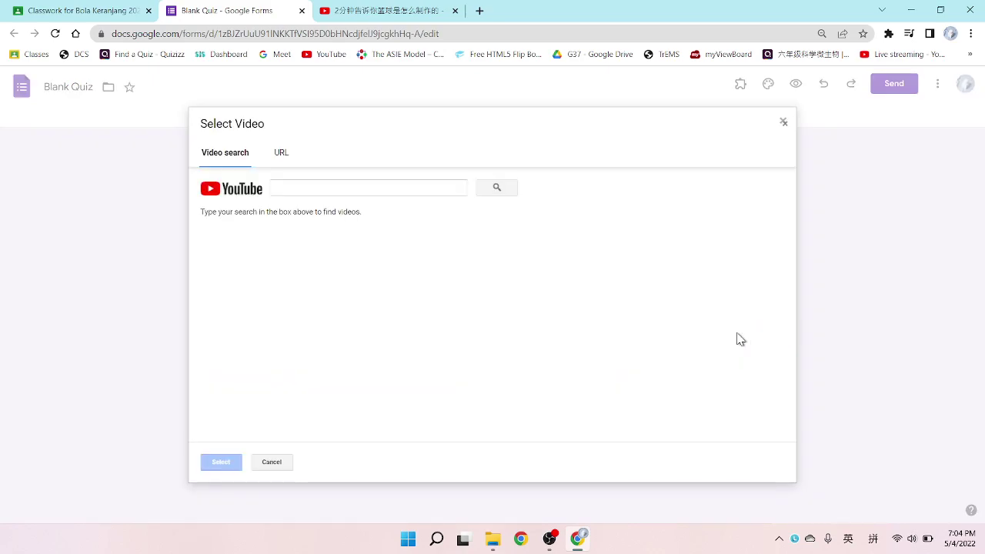
click(284, 158)
click(222, 163)
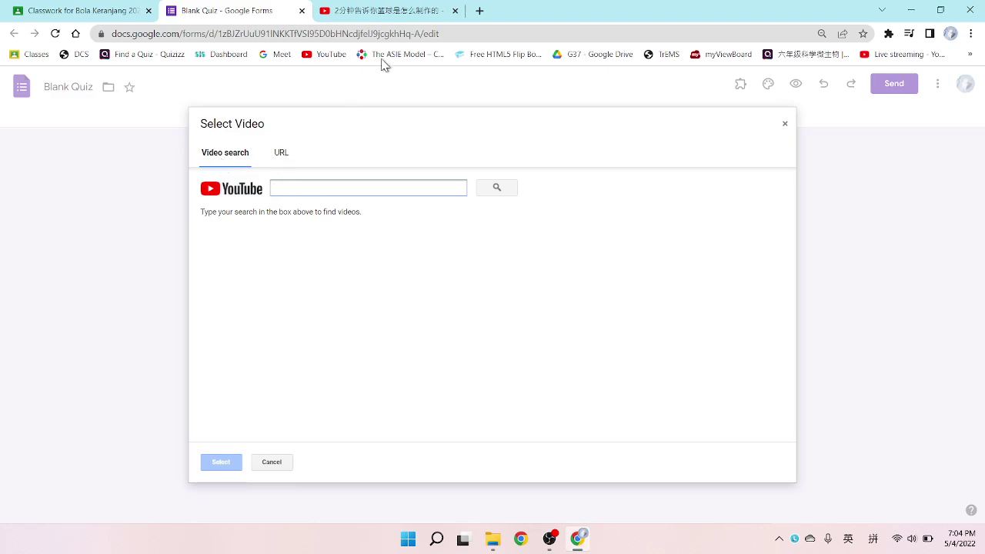
click(394, 9)
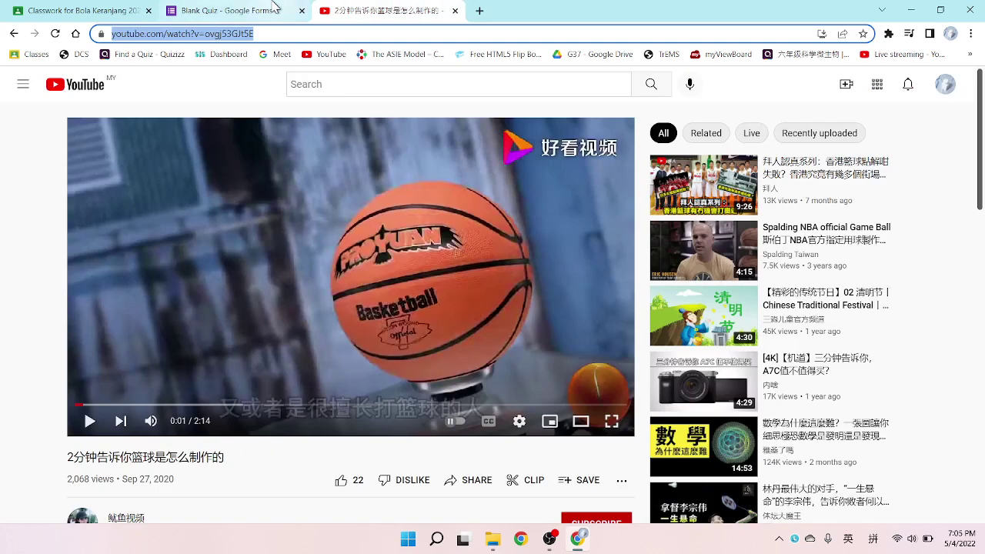
click(274, 8)
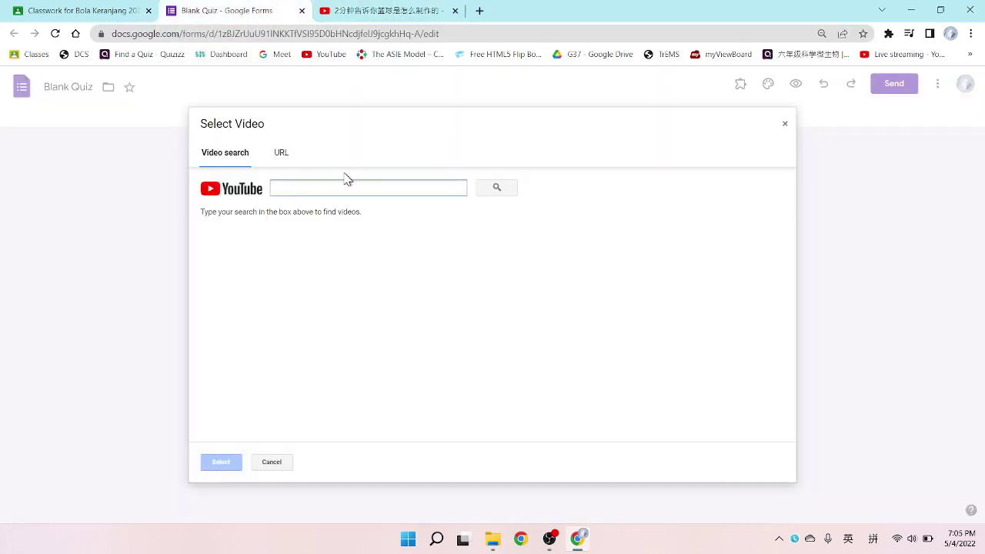
click(282, 154)
right_click(322, 182)
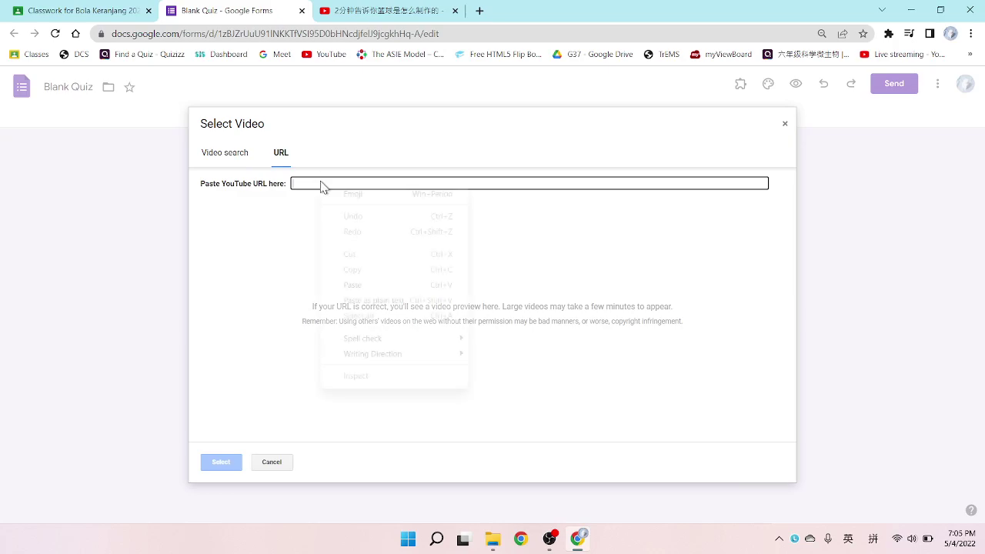
click(351, 286)
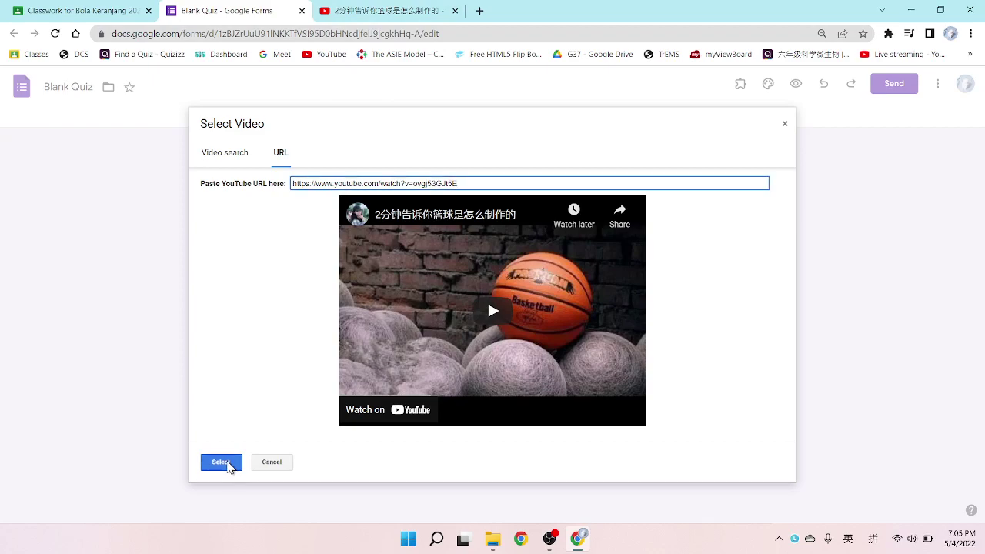
click(228, 465)
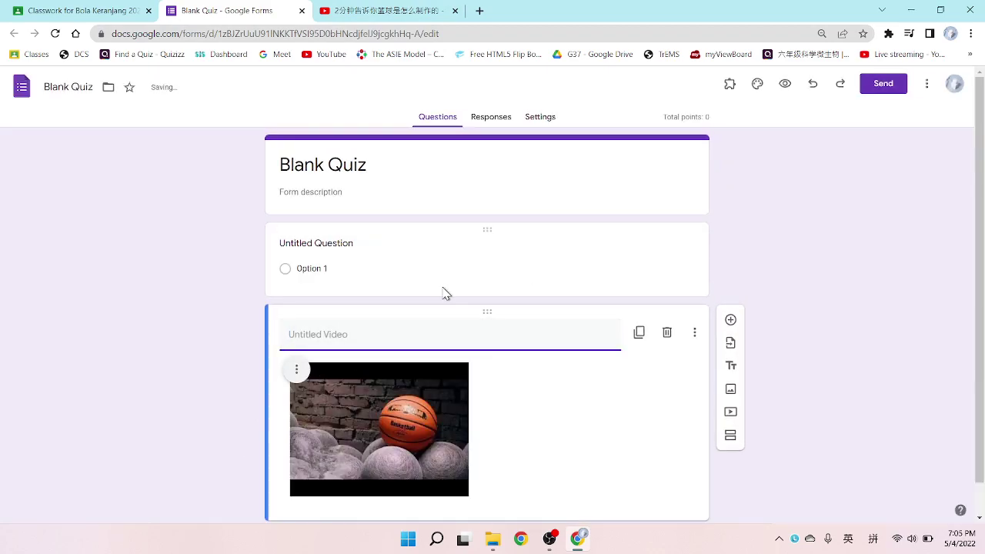
Change the untitled question's type to Short answer.
scroll(845, 257, down, 1)
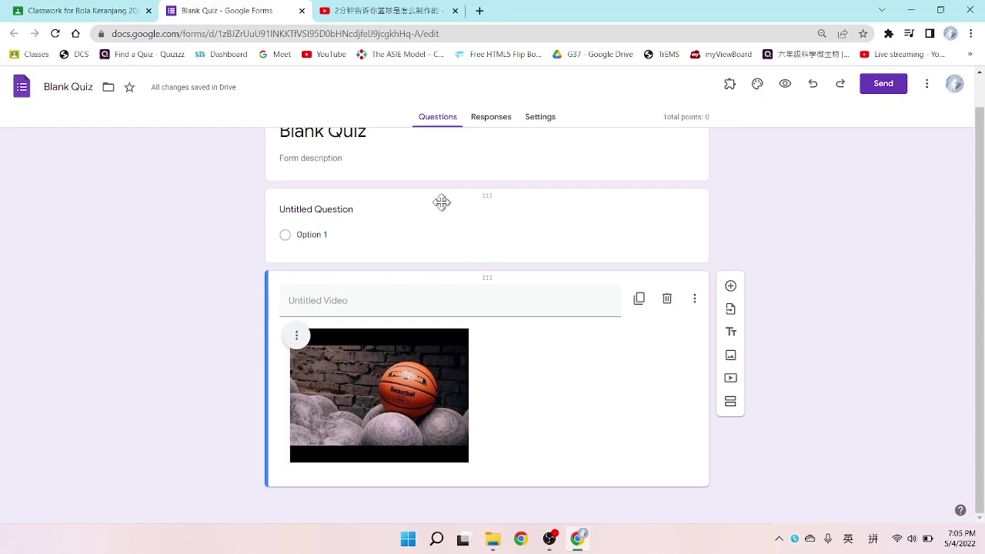
click(343, 210)
click(679, 228)
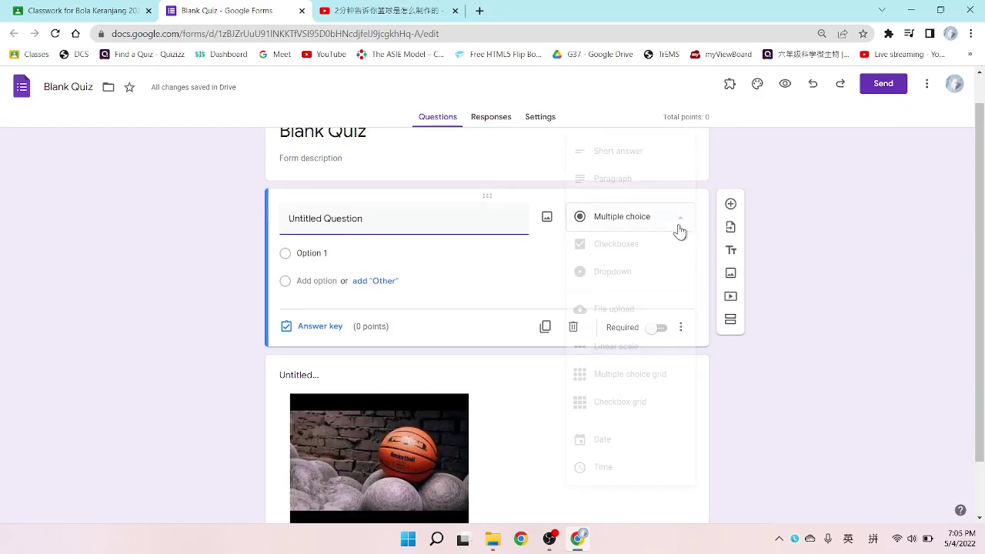
click(636, 154)
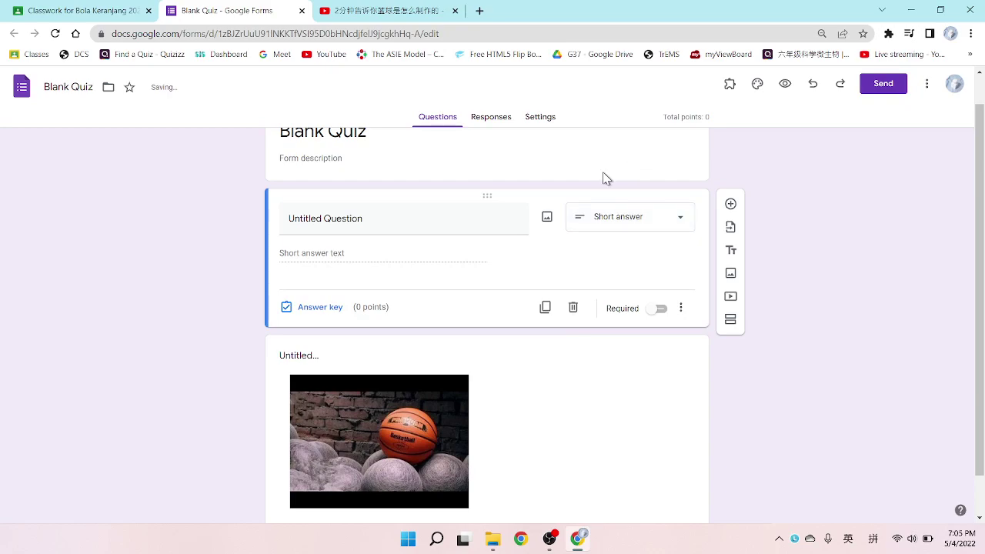
Title the short answer question "Nama:" and make it required.
click(357, 225)
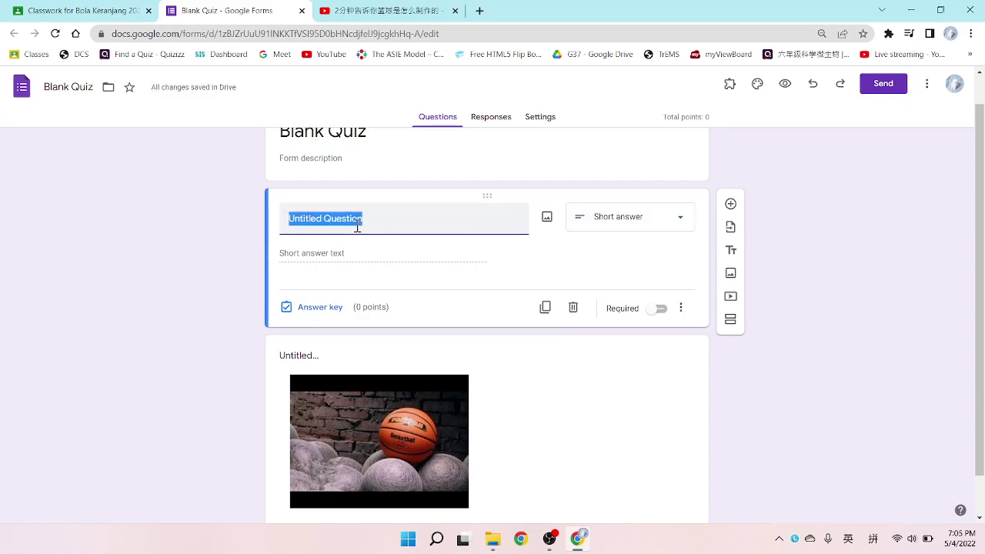
text(Nama:)
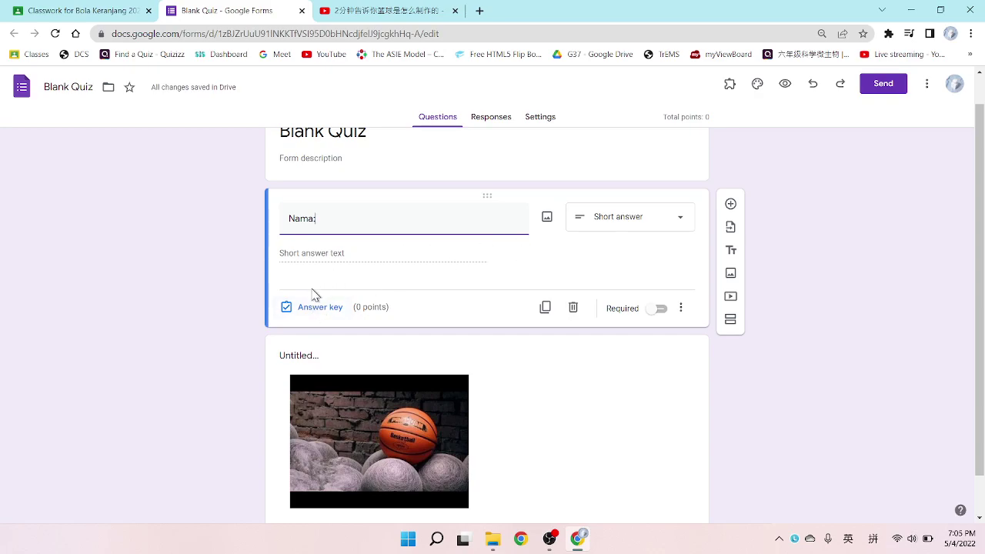
click(660, 309)
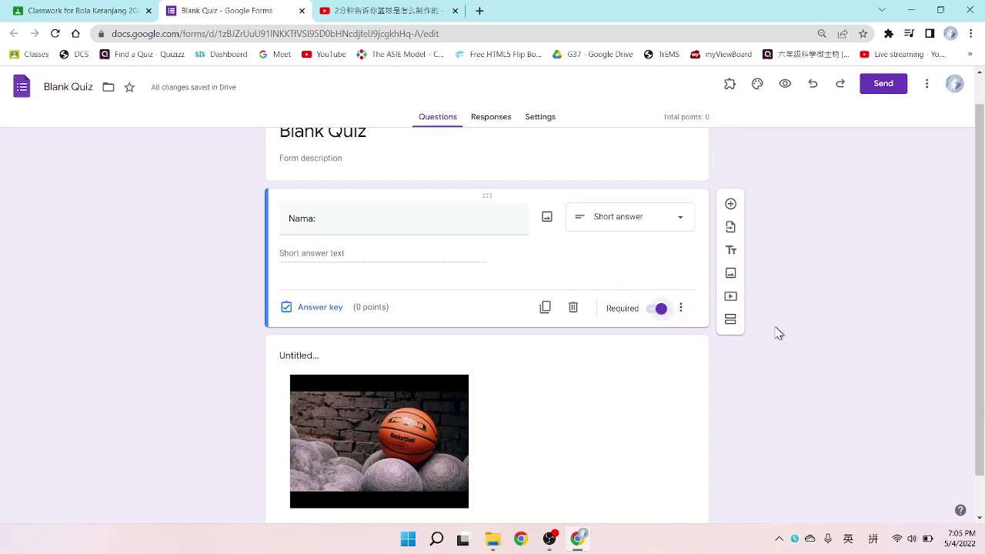
Title the inserted basketball video "Sejarah bola keranjang".
scroll(699, 391, down, 1)
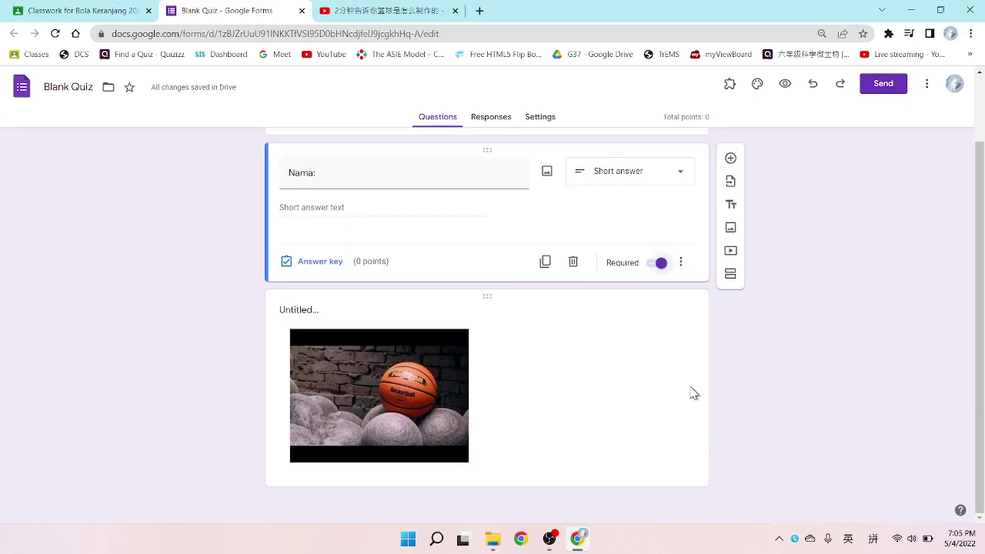
click(695, 393)
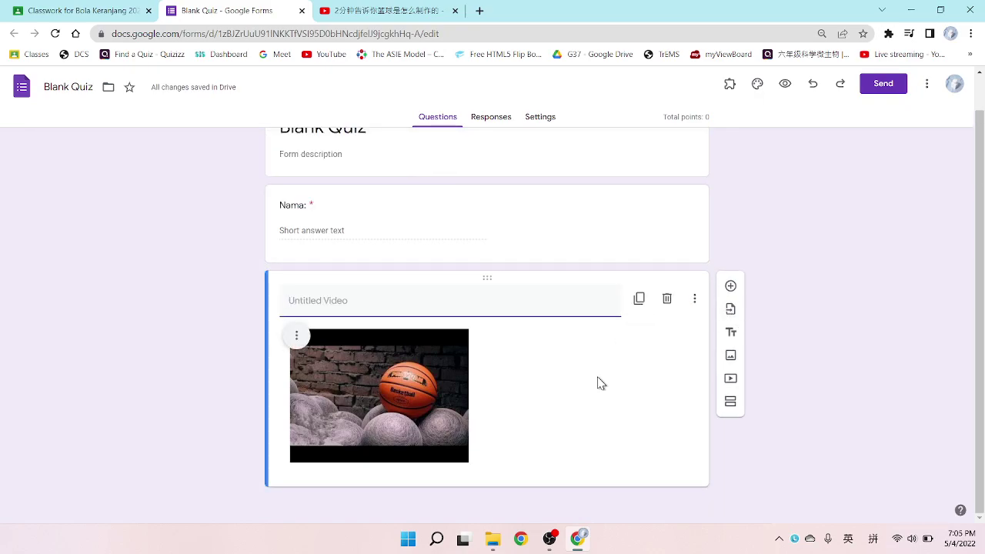
click(468, 312)
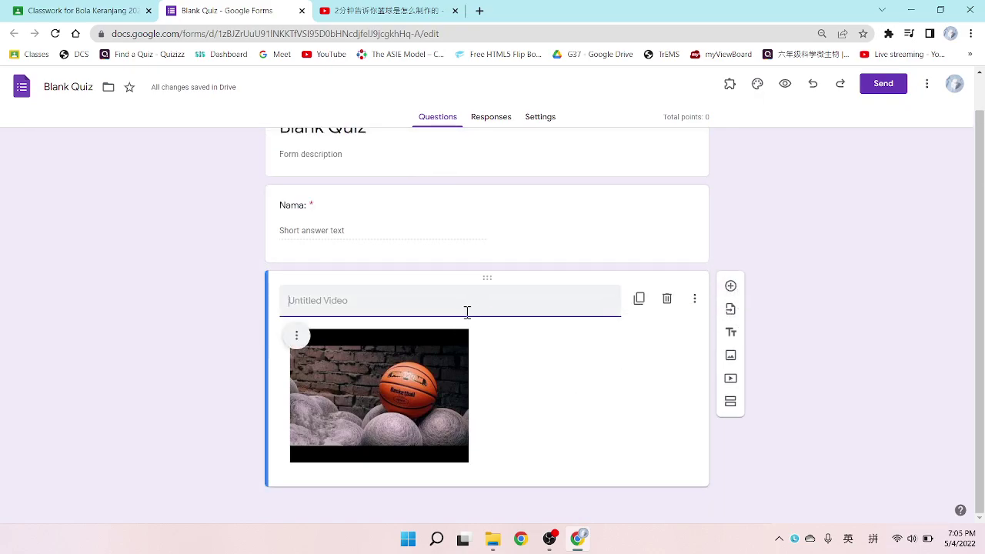
text(b)
key(BackSpace)
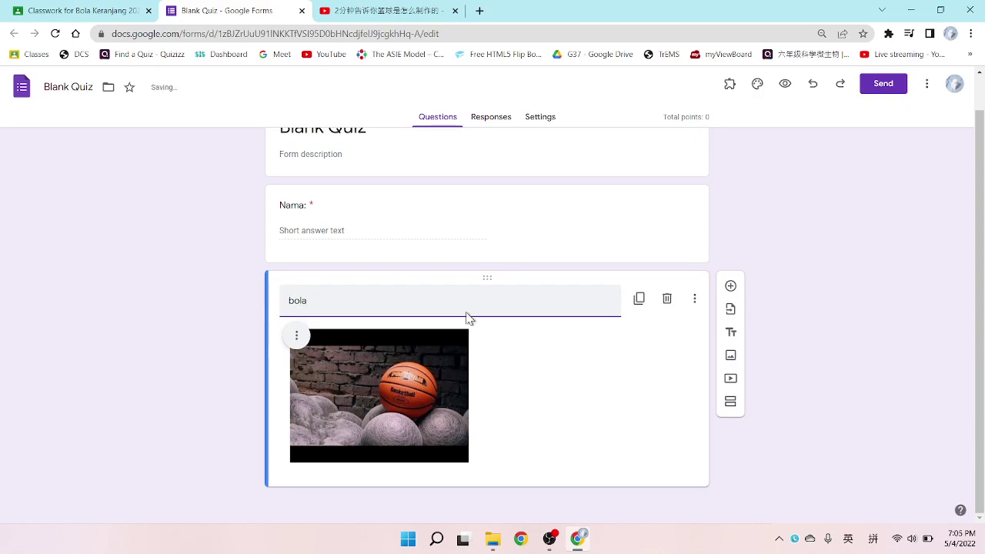
key(BackSpace)
text(Sek)
key(BackSpace)
text(ja)
text(anjang)
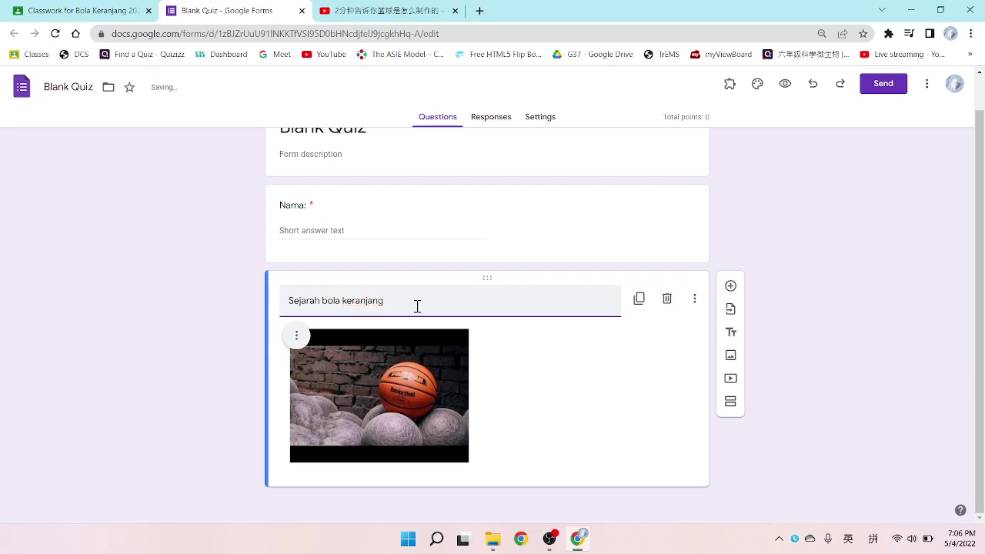
Add a multiple choice question below the video reading "Apakah warna bola keranjang dalam video?".
click(731, 288)
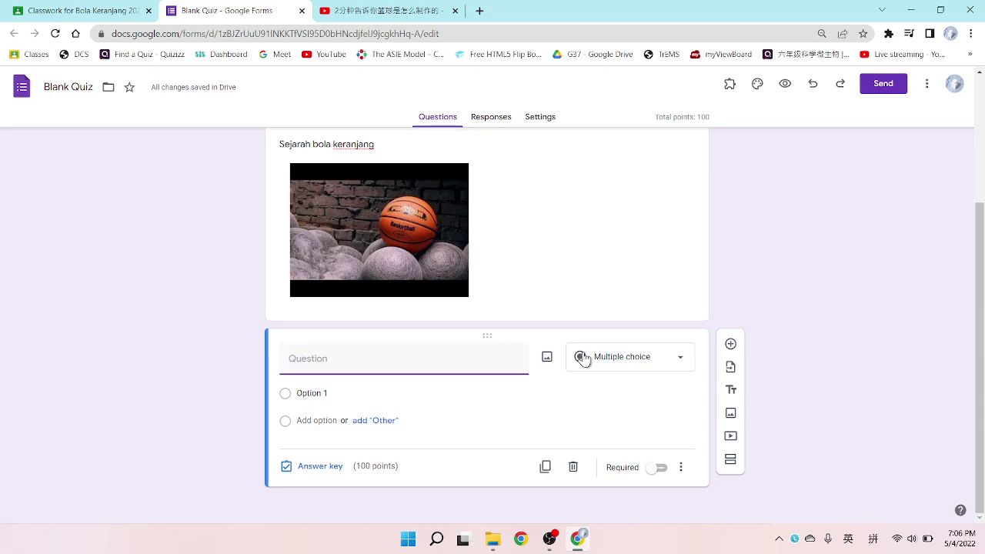
text(Apakah wa)
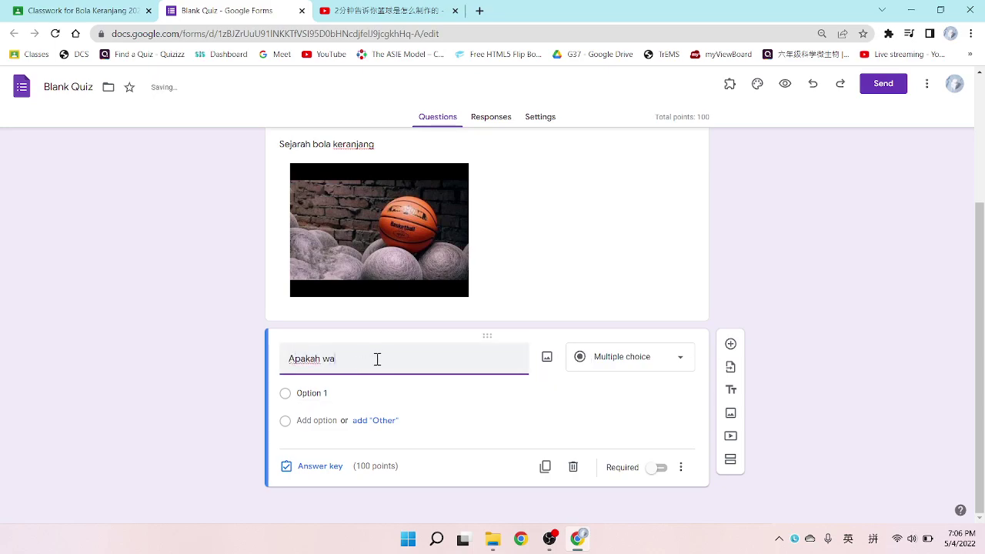
text(rna bola keranjang dalam video?)
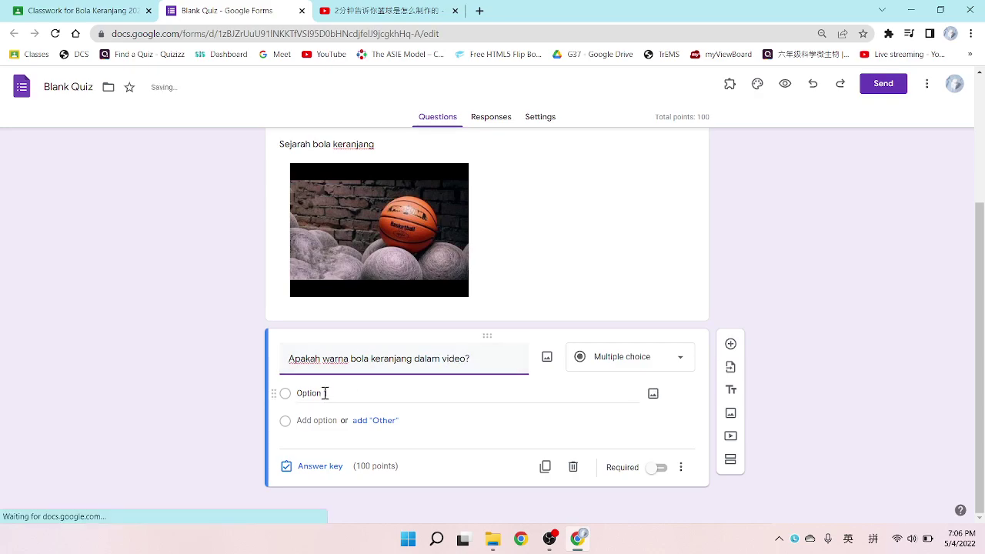
Give the ball colour question the options merah, jingga and biru, and make it required.
click(325, 393)
key(BackSpace)
text(merah)
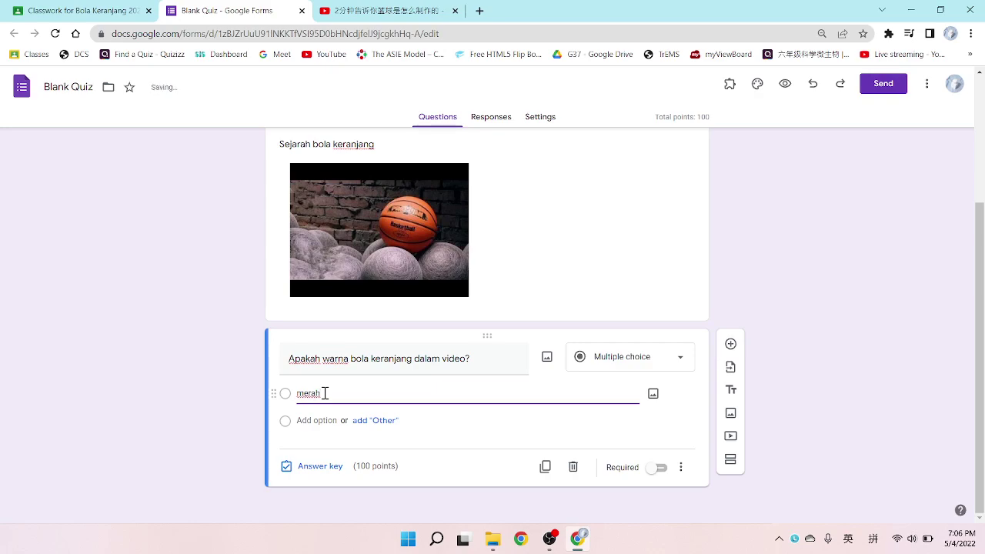
click(326, 421)
text(jingga)
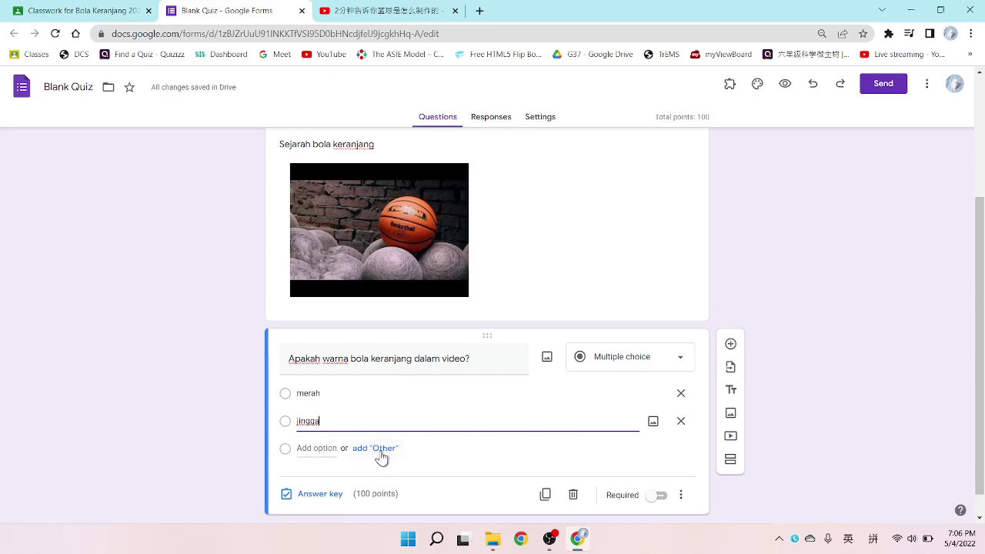
click(314, 449)
text(biru)
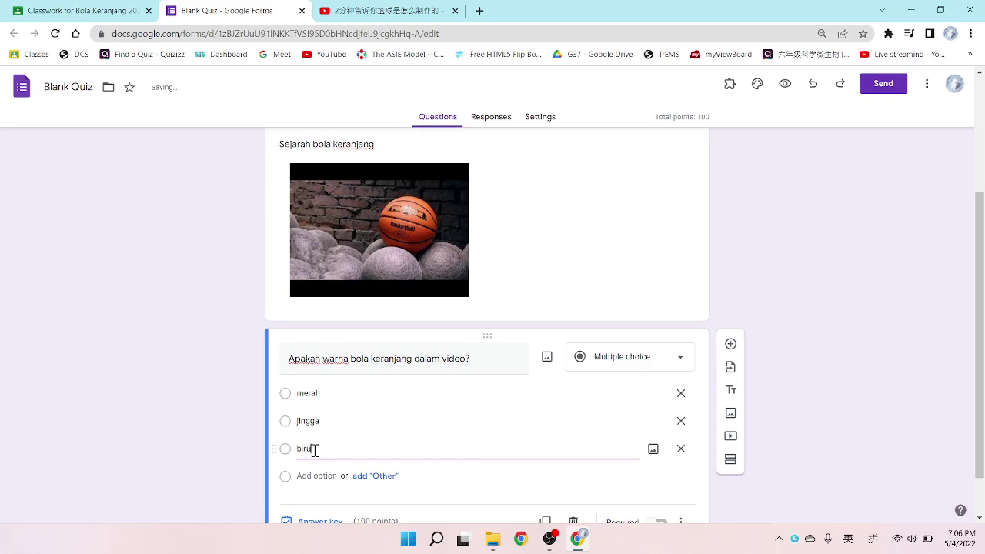
scroll(160, 447, down, 1)
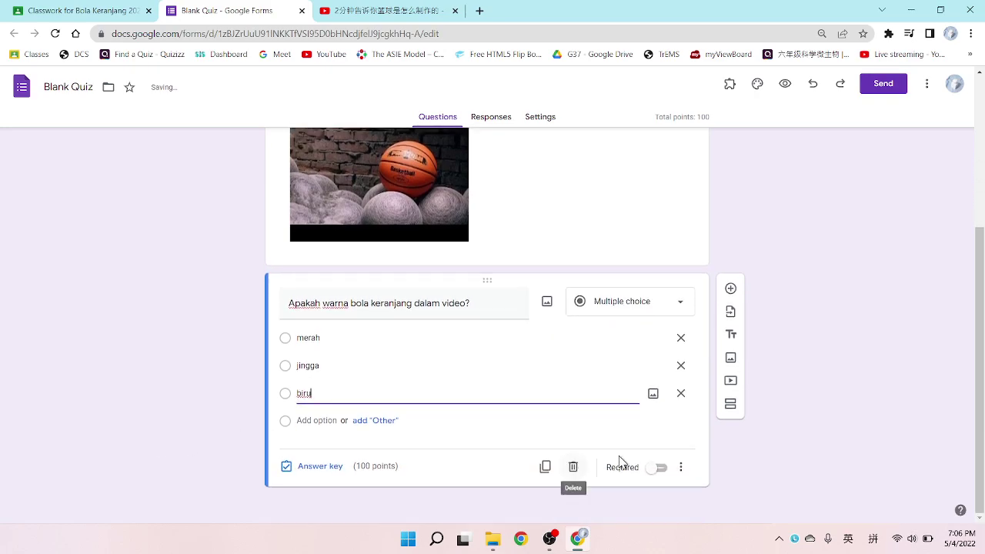
click(661, 469)
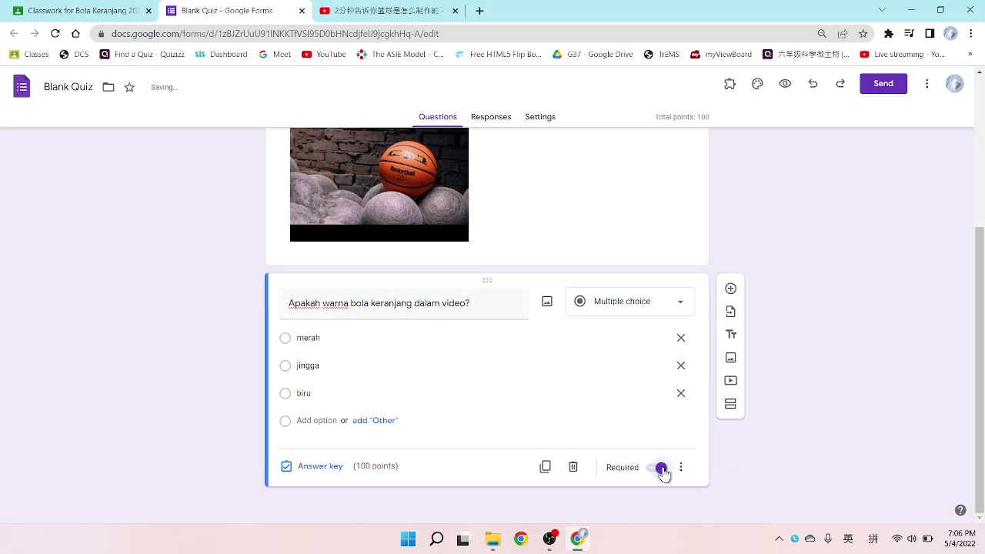
Set the colour question's answer key to jingga, worth 2 points.
click(318, 466)
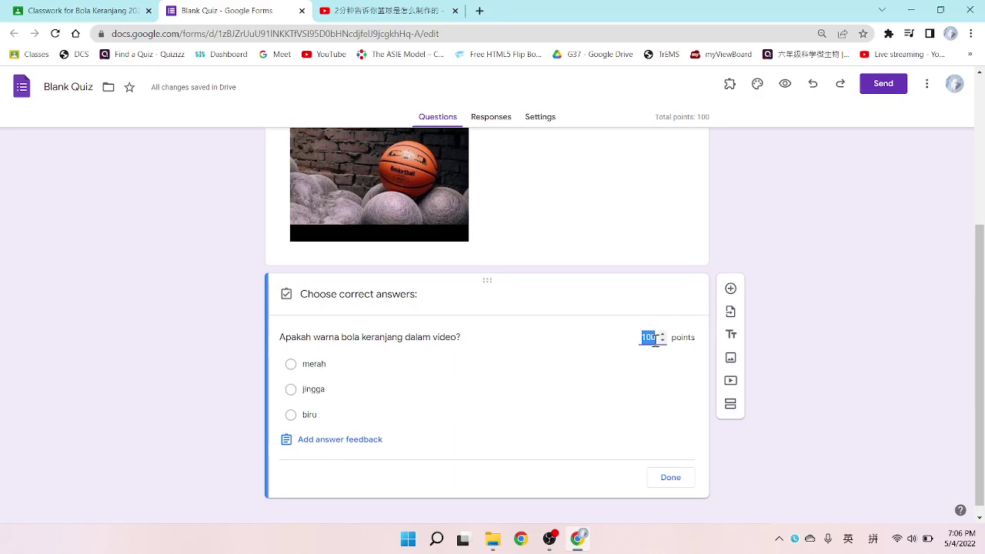
text(2)
click(295, 394)
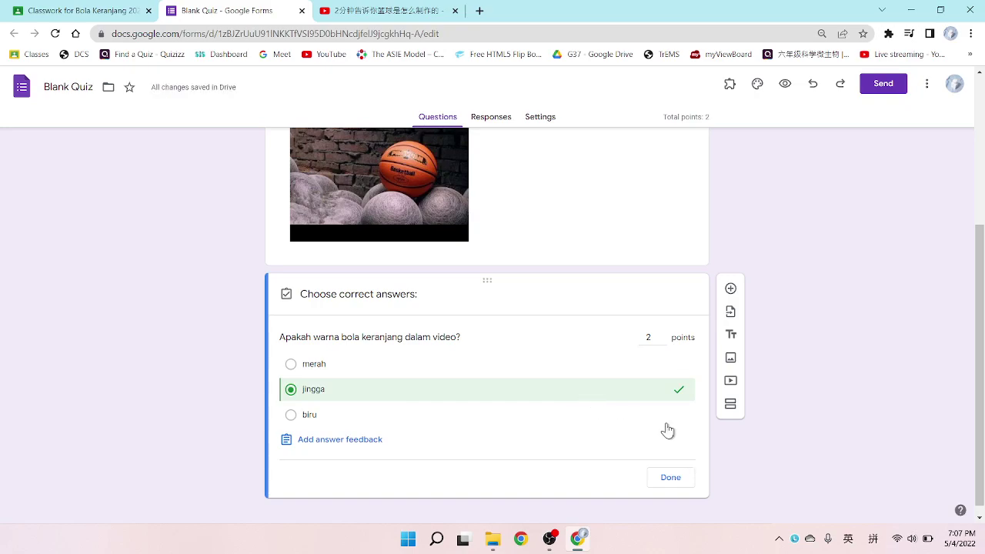
click(672, 477)
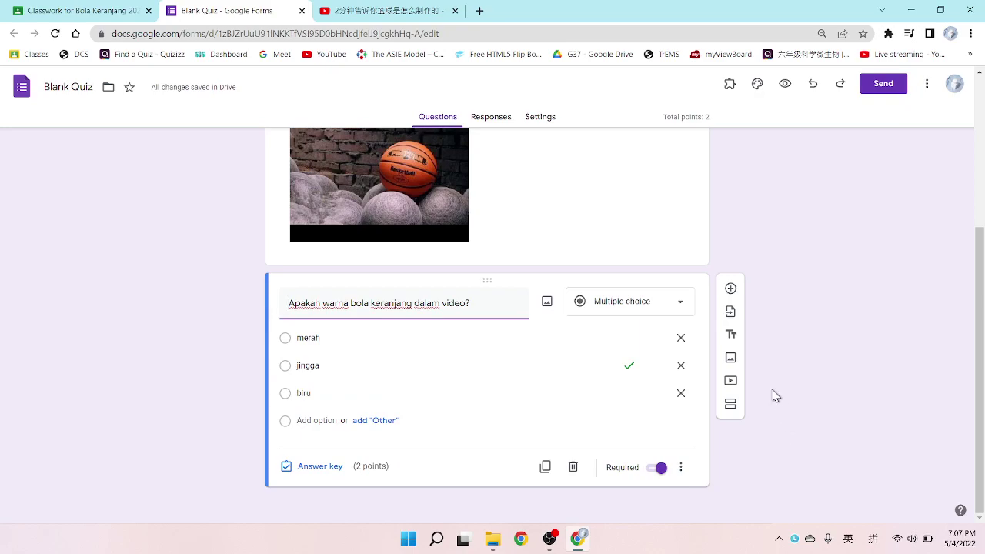
Add another multiple choice question reading "Apakah bentuk bola keranjang?".
click(731, 289)
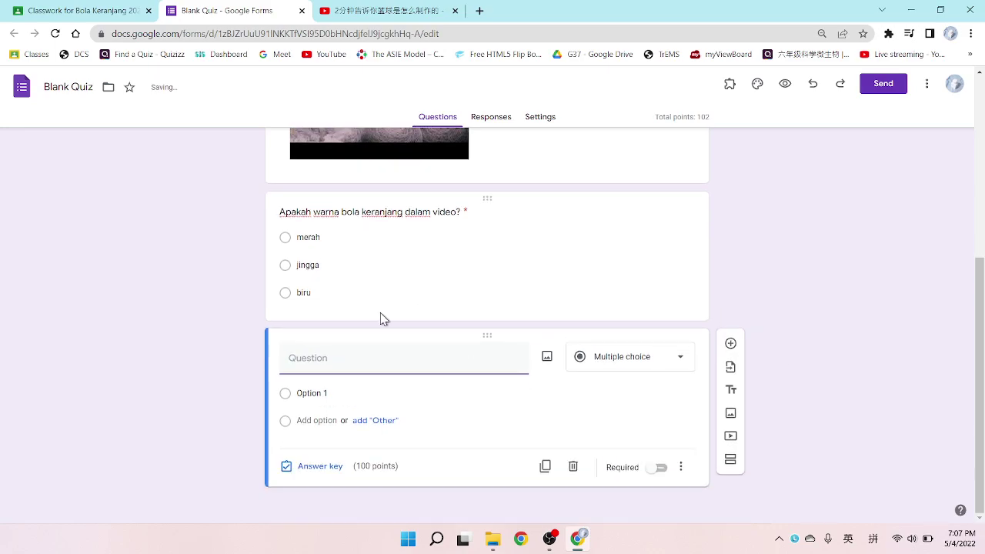
text(APak)
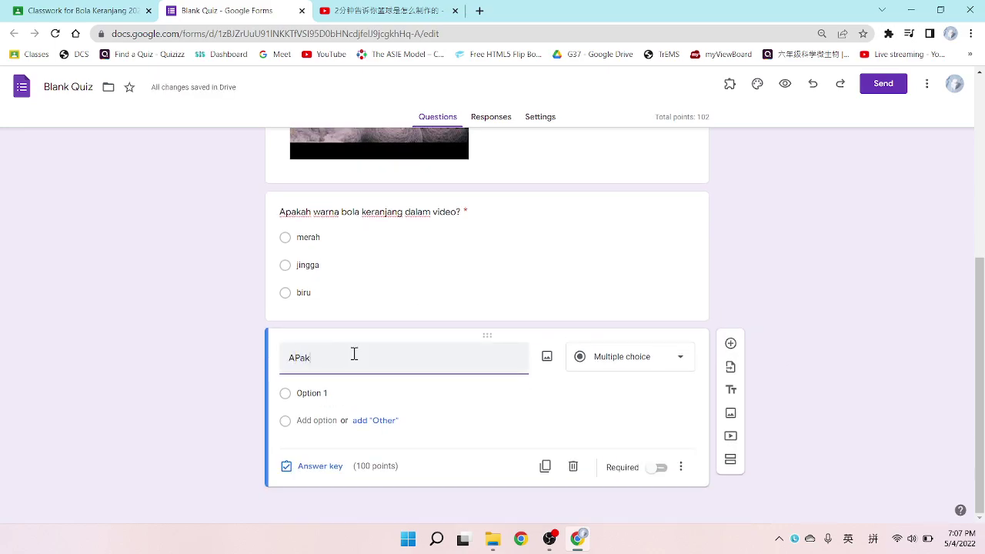
key(BackSpace)
text(kah bentuk)
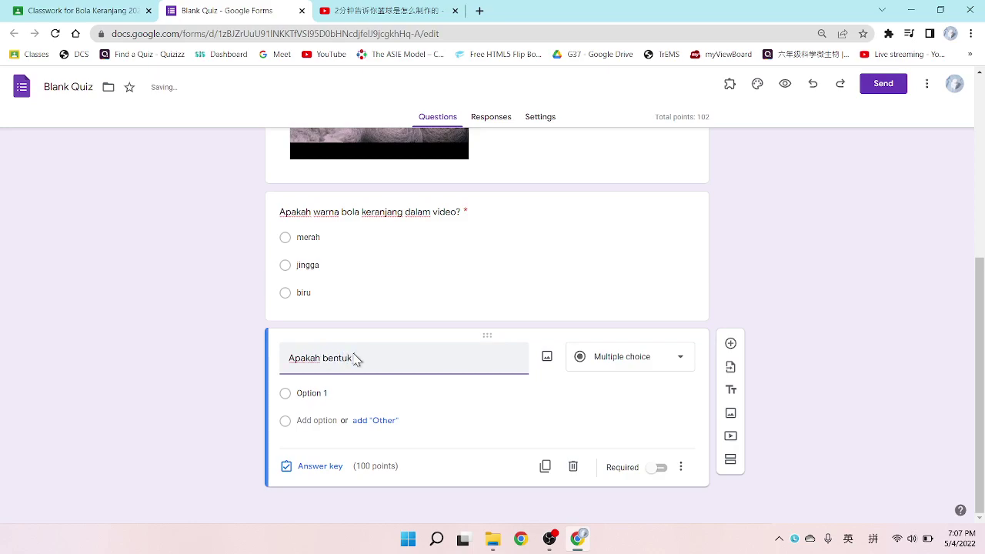
text( bola keranjang?)
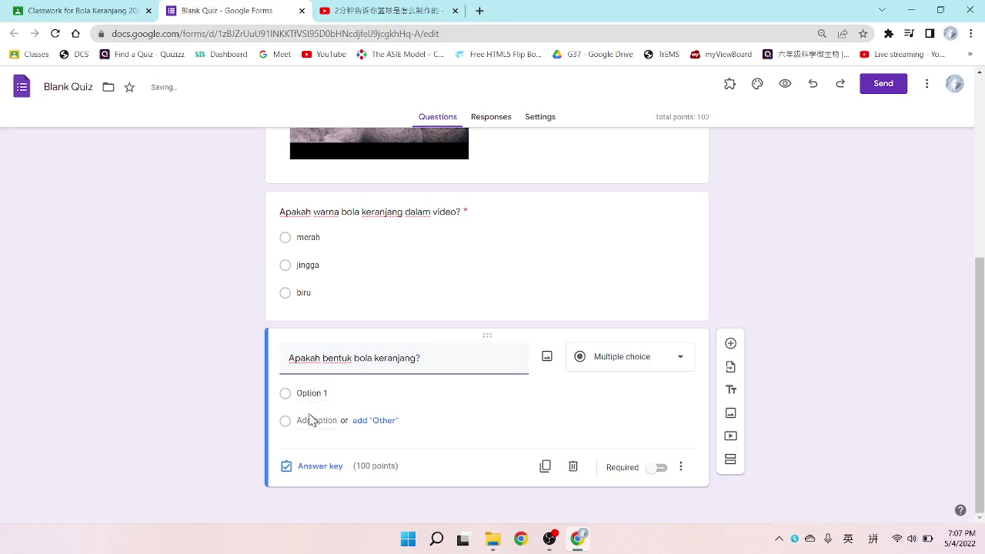
Give the ball shape question the options bulat, segi empat and segi enam, and make it required.
click(324, 393)
key(BackSpace)
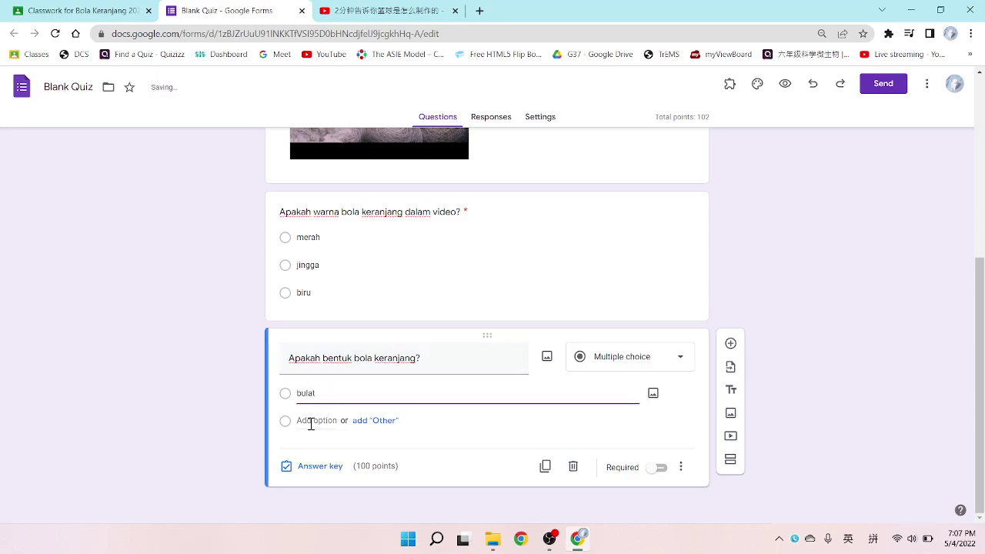
click(311, 420)
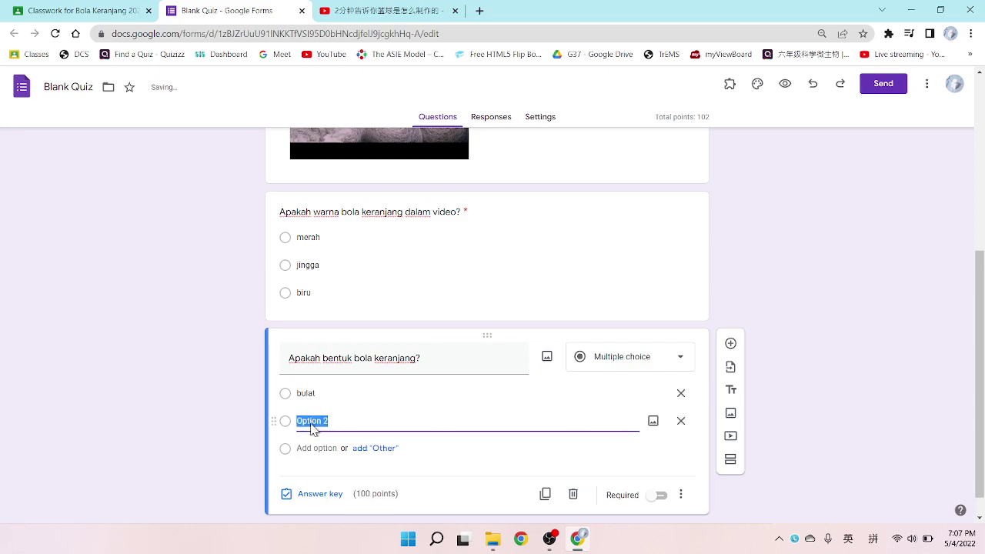
text(segi empat)
click(310, 449)
text(s)
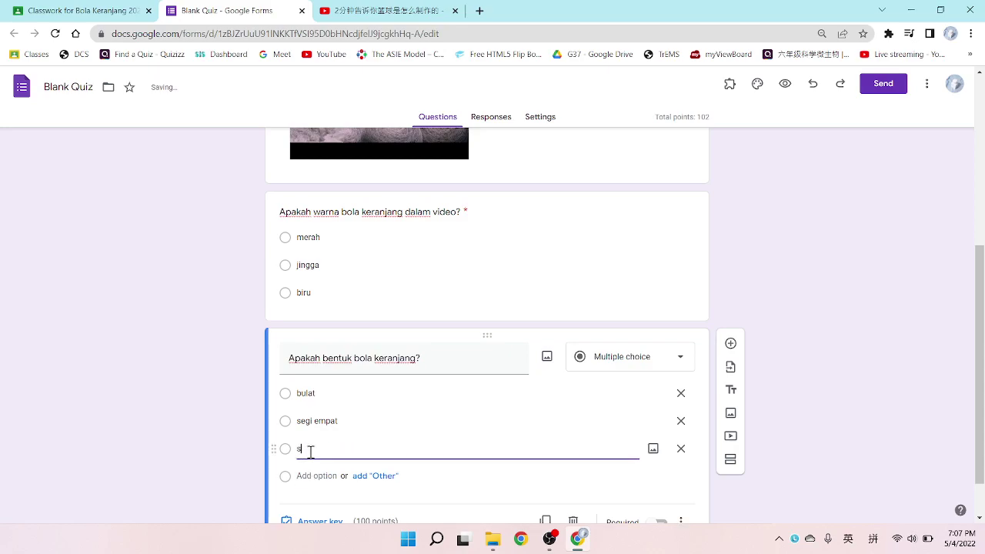
text(egi enam)
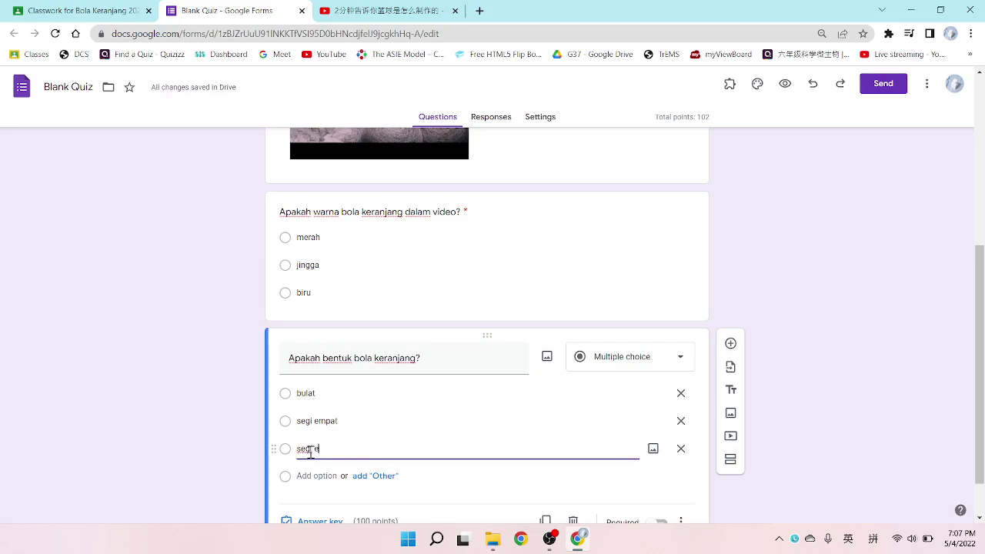
click(256, 435)
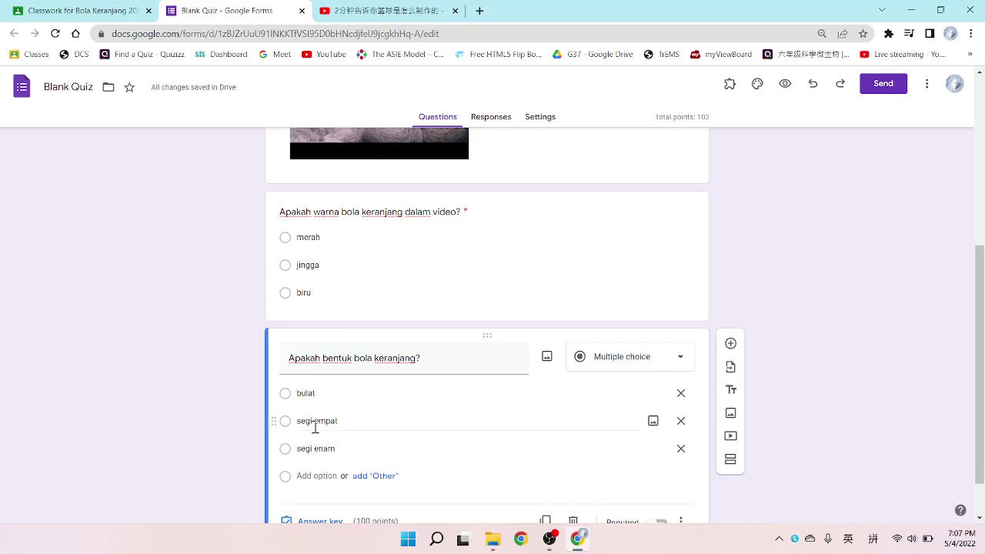
scroll(266, 453, down, 1)
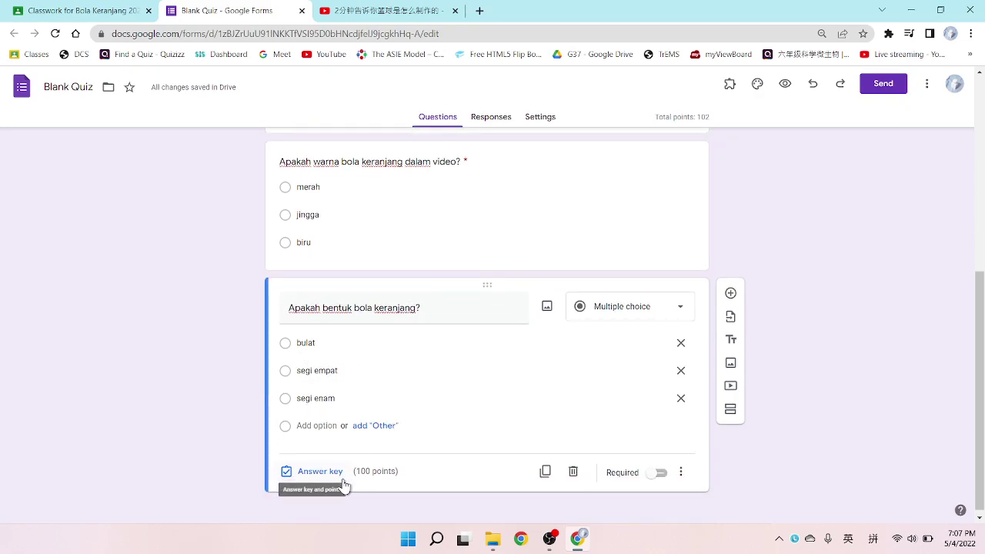
click(659, 474)
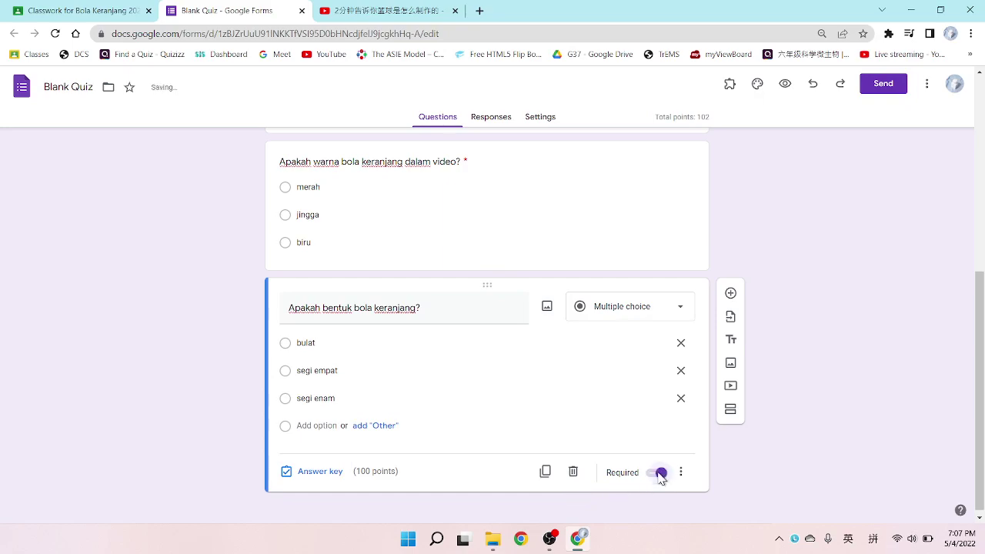
Set the shape question's answer key to bulat, worth 2 points.
click(321, 471)
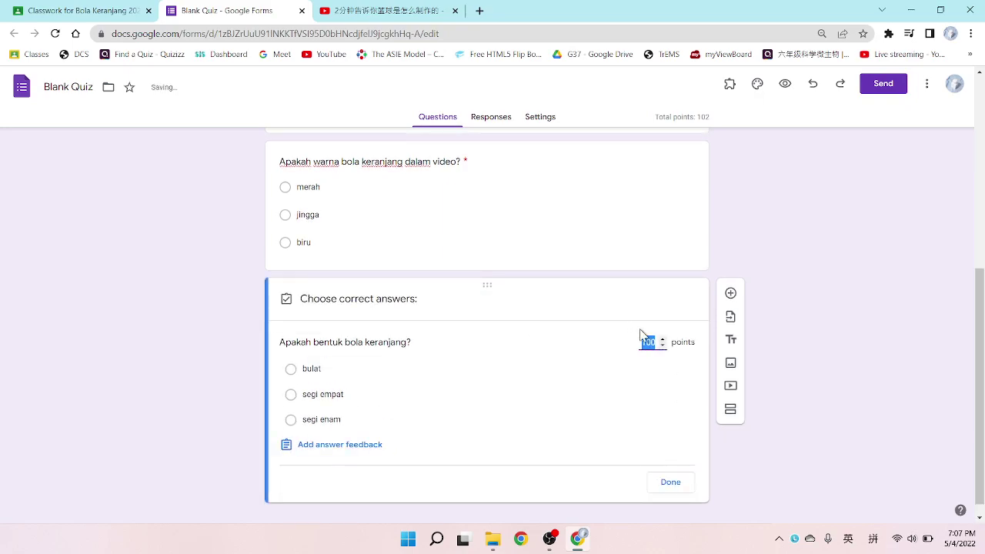
text(2)
click(316, 374)
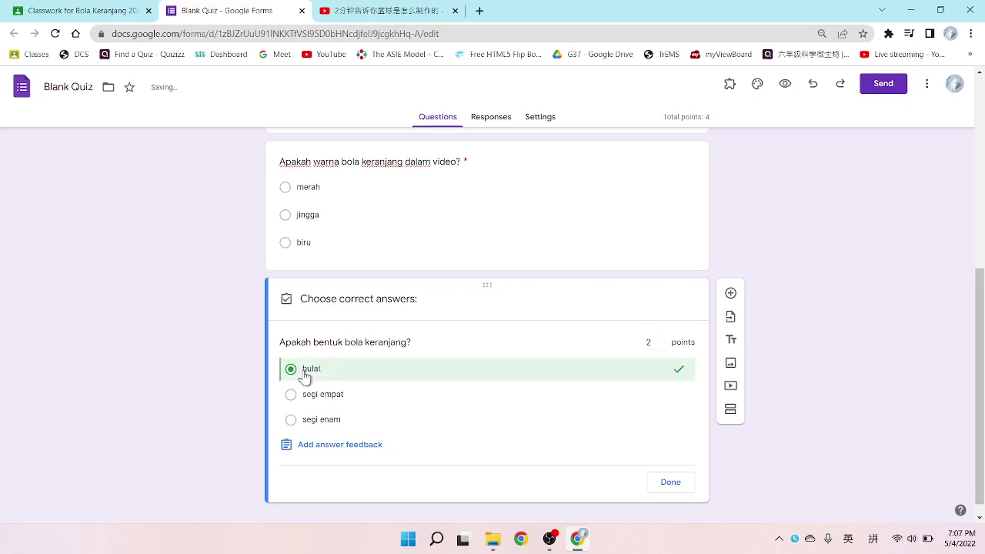
click(670, 482)
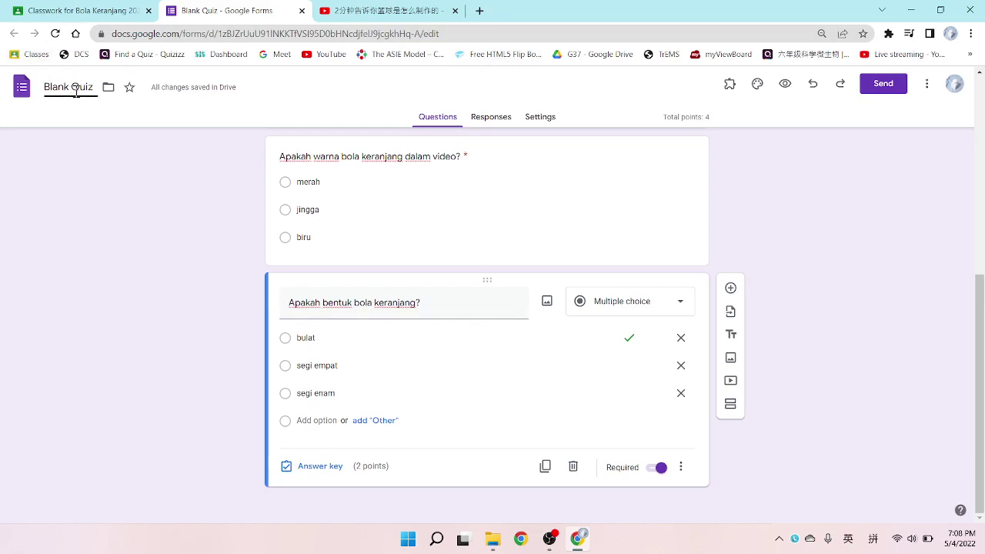
click(107, 88)
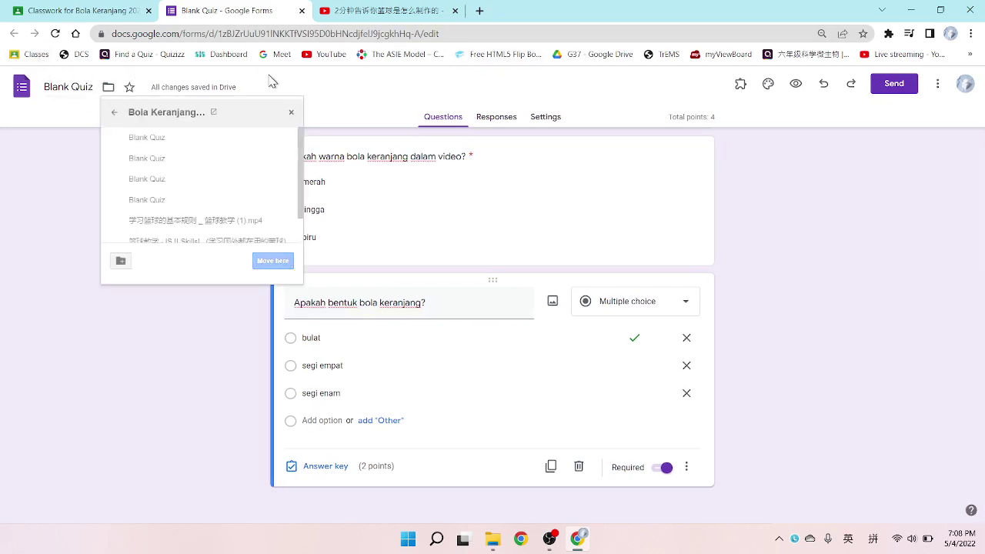
click(107, 88)
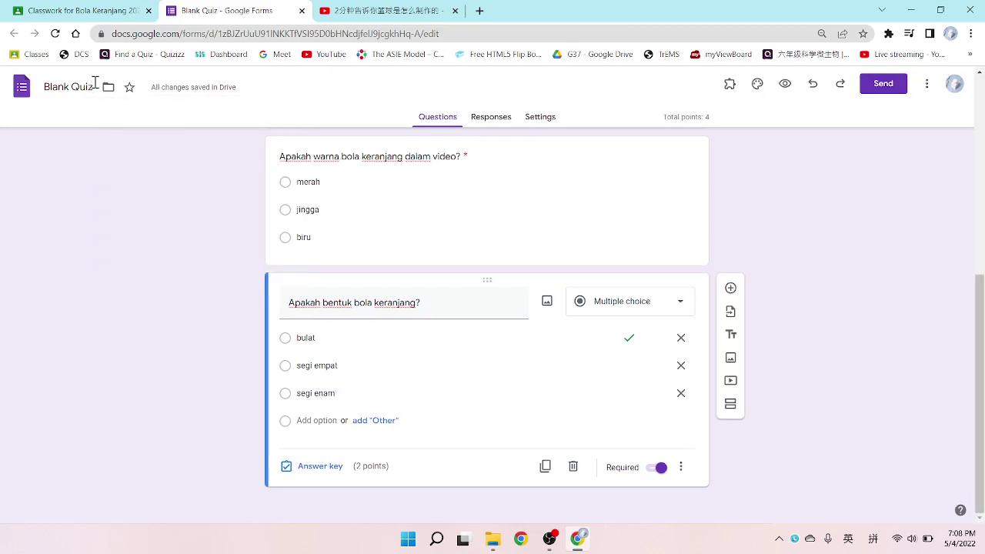
Rename the quiz form as "Bola keranjang 3".
click(94, 82)
text(U.)
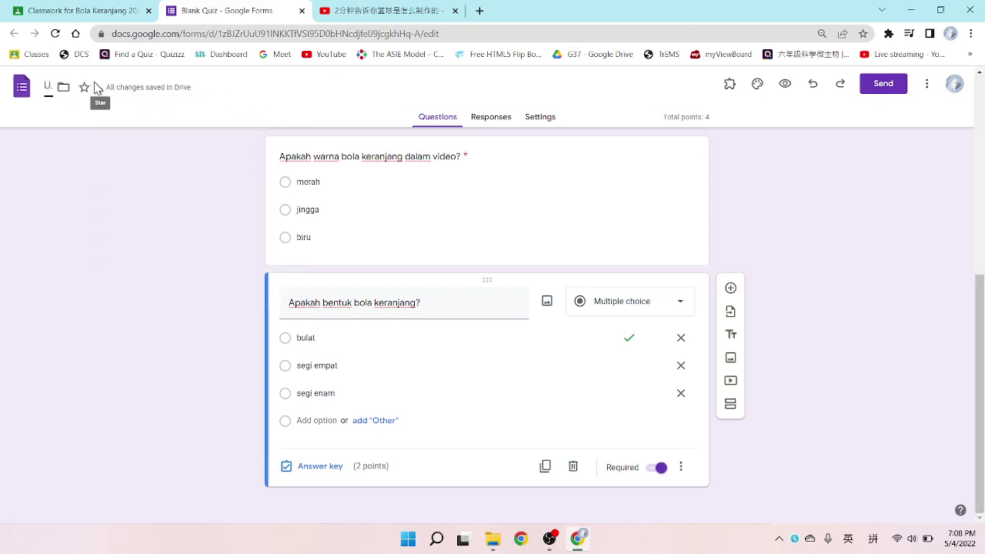
key(BackSpace)
key(BackSpace)
text(Bol akeranjan)
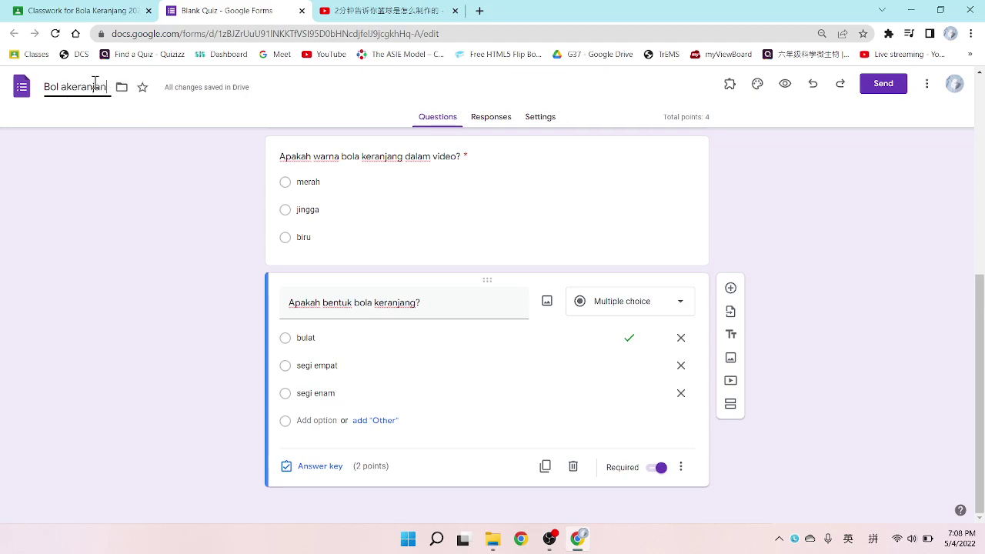
text(g 3)
click(61, 88)
key(BackSpace)
key(Right)
key(BackSpace)
key(Right)
click(135, 206)
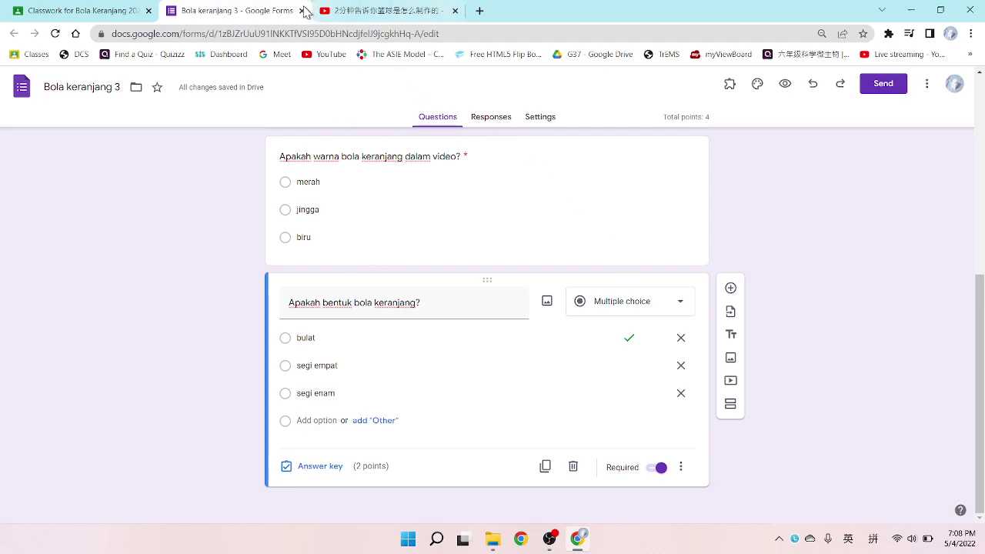
Close the quiz form and return to the Bola keranjang 3 assignment in Google Classroom.
click(302, 11)
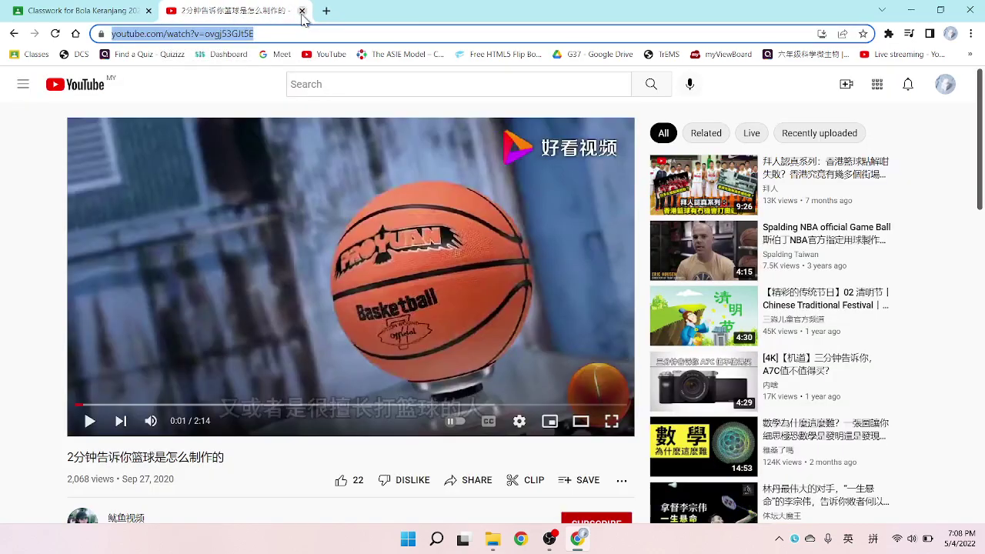
click(138, 7)
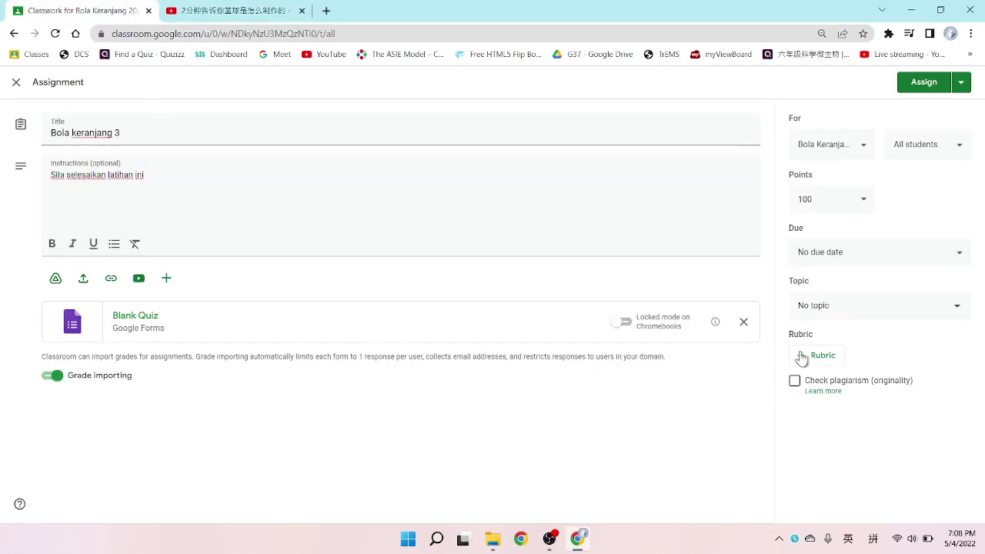
click(960, 258)
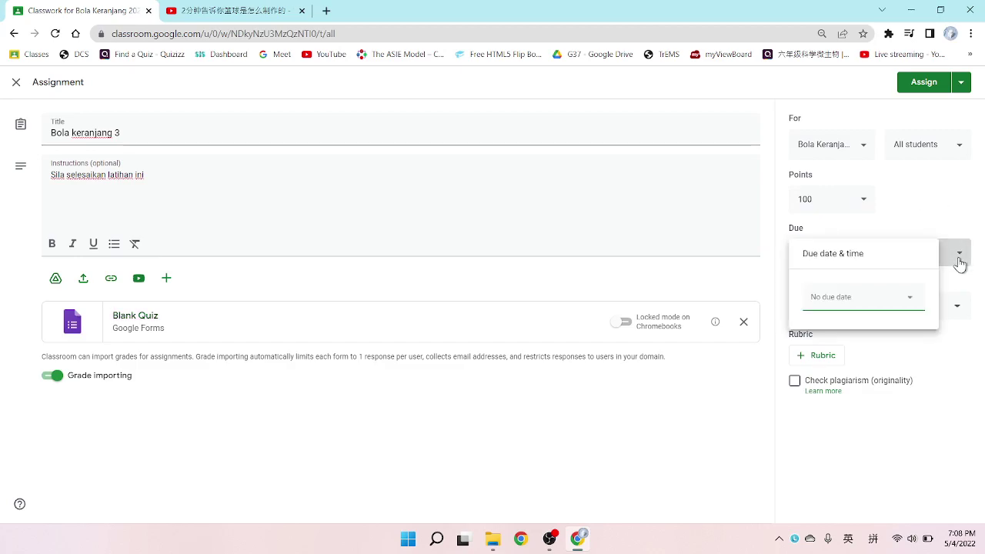
click(936, 209)
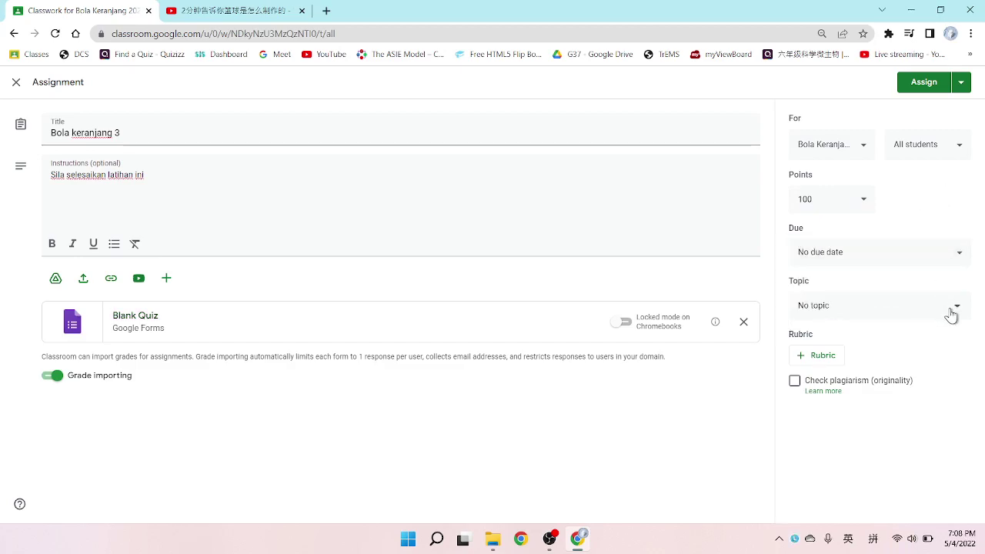
click(962, 85)
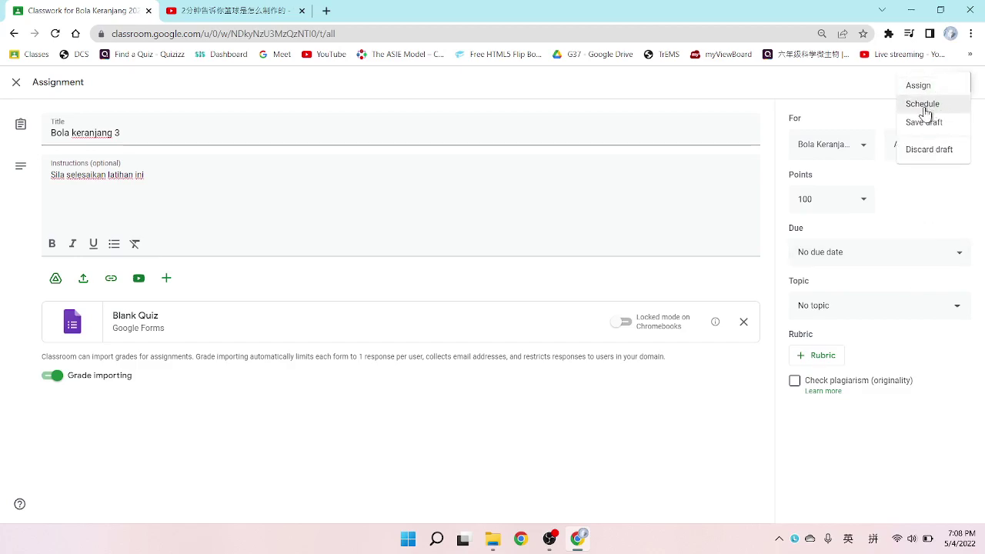
click(922, 214)
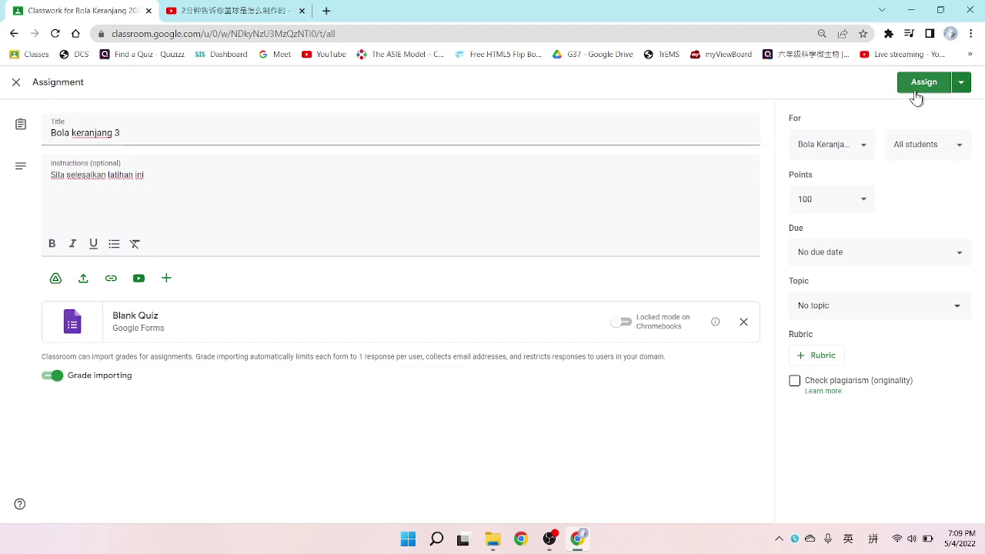
Schedule the Bola keranjang 3 assignment for Apr 6, 2022 at 2:00 PM.
click(962, 81)
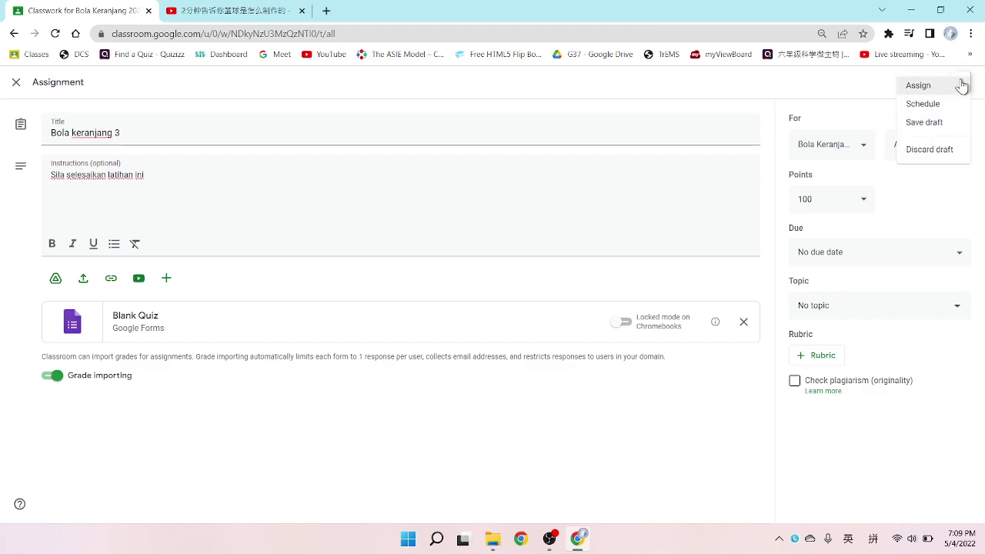
click(923, 104)
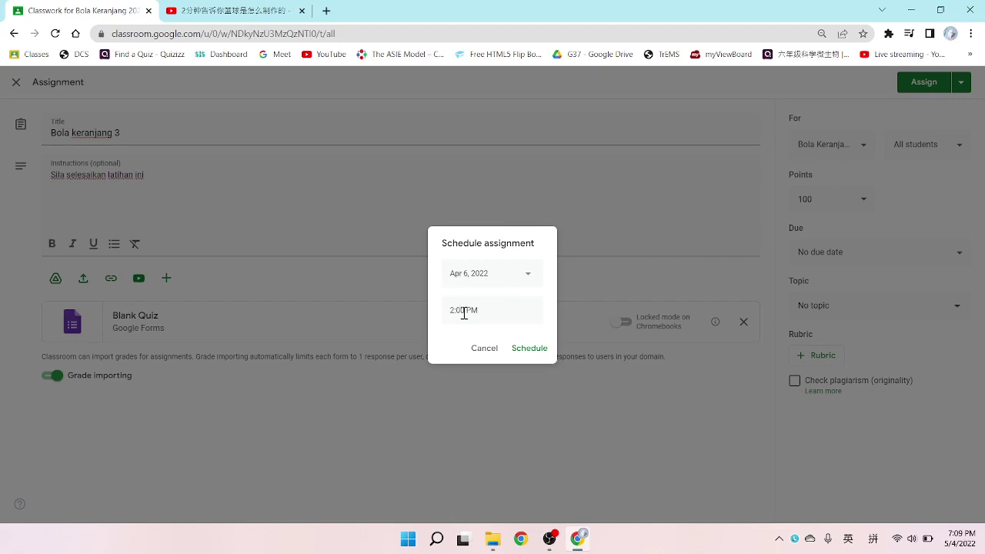
click(529, 349)
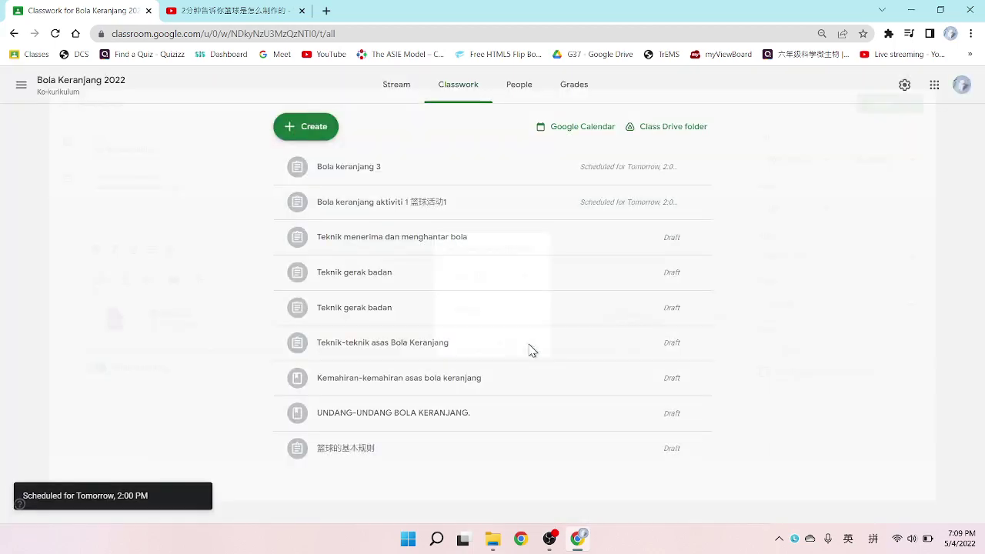
Expand the scheduled Bola keranjang 3 assignment in the classwork list and delete it.
click(366, 173)
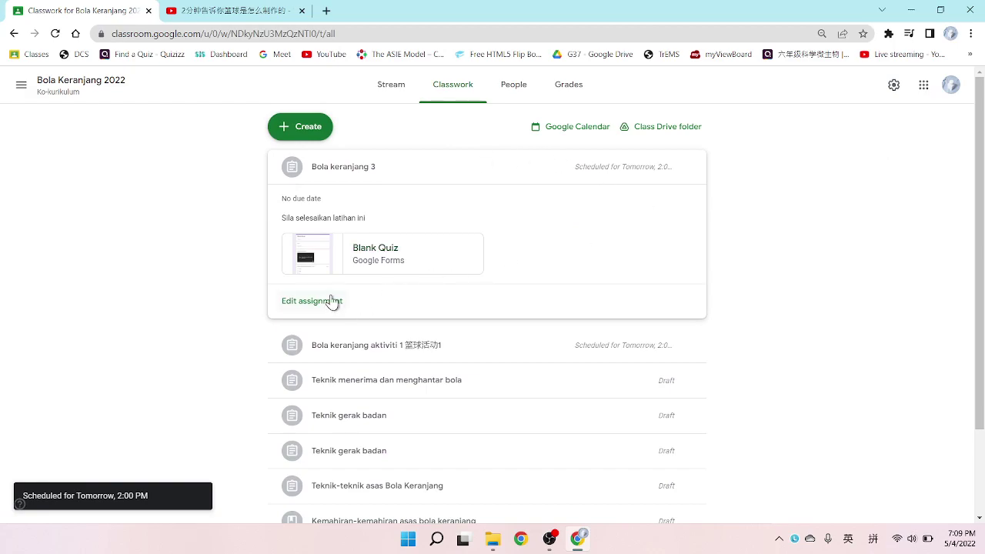
click(692, 171)
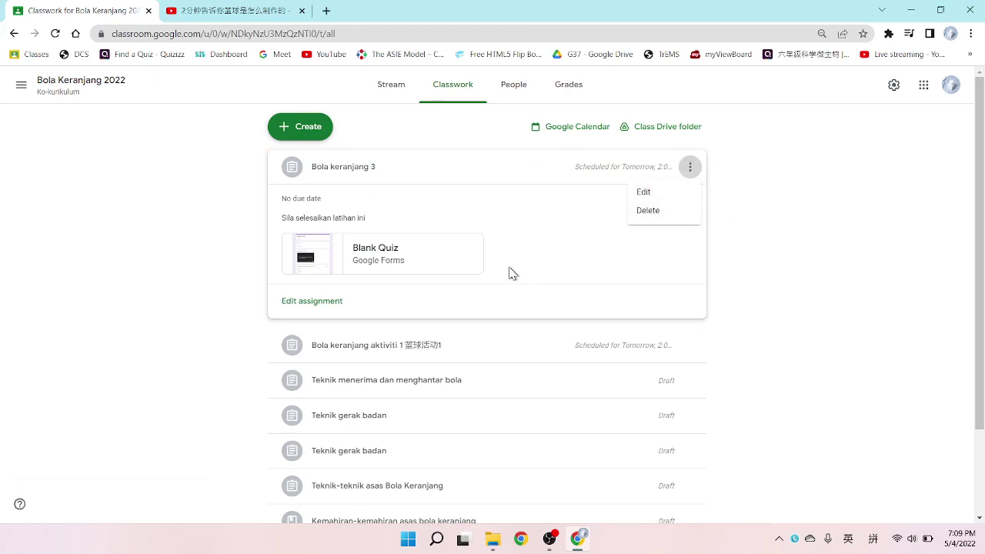
click(659, 211)
click(542, 315)
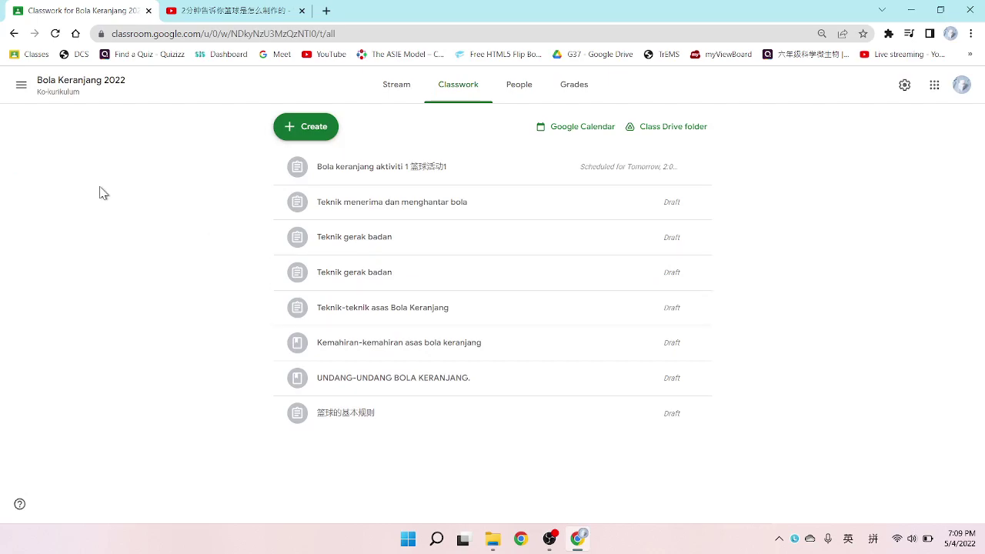
click(552, 540)
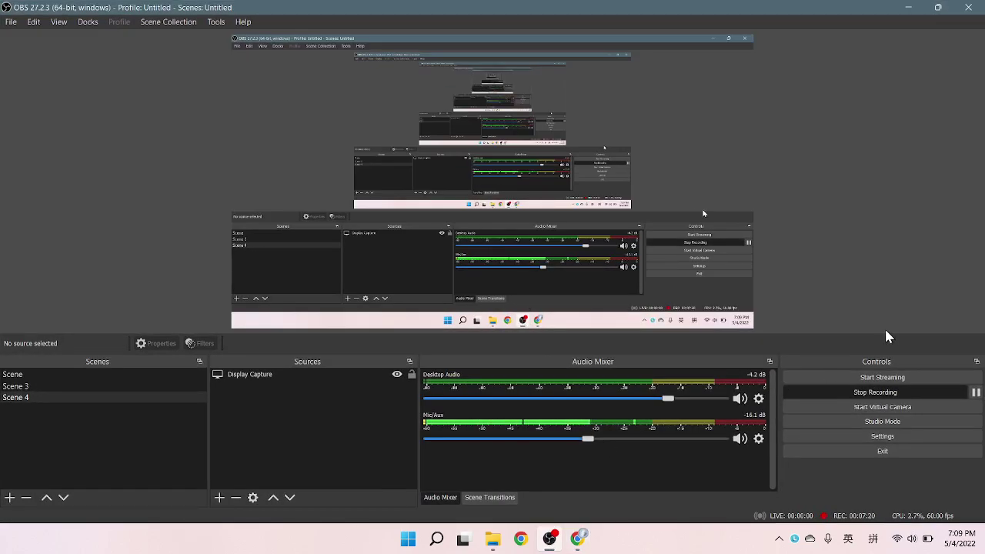